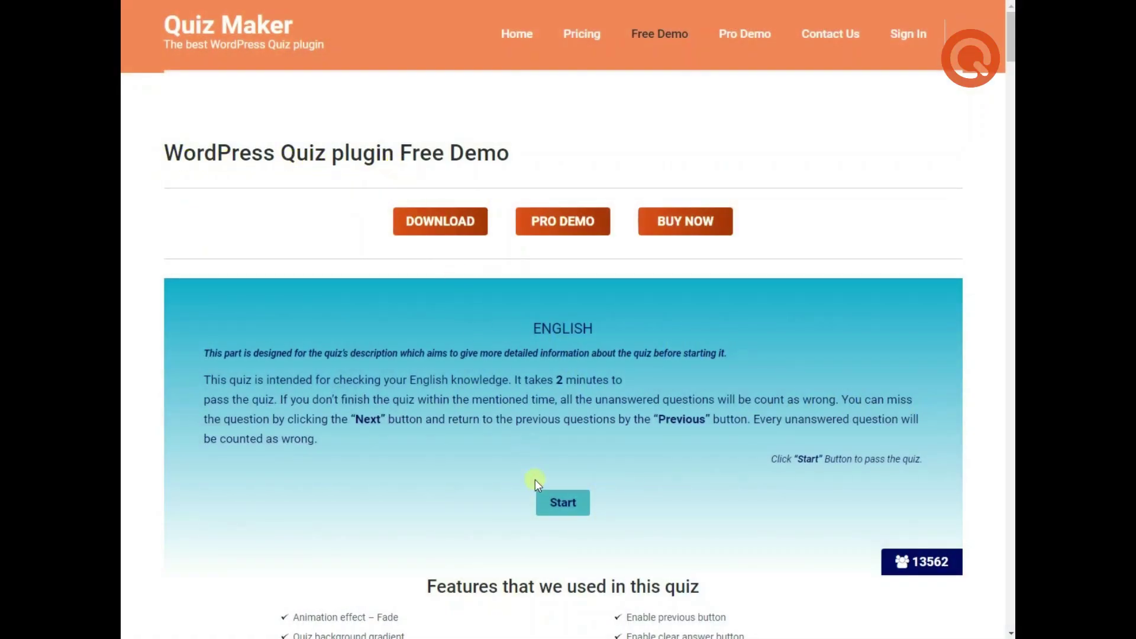
Step: Start the ENGLISH quiz and answer father's for question 1 and was for question 2
{"action": "left_click", "coordinate": [554, 504]}
{"action": "left_click", "coordinate": [464, 390]}
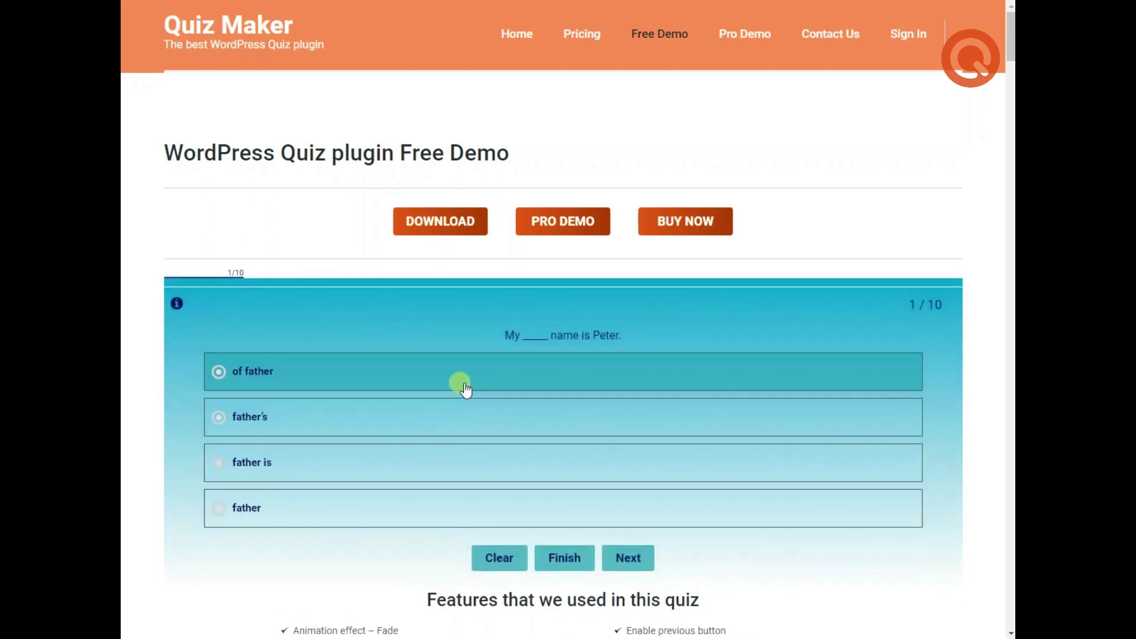
{"action": "left_click", "coordinate": [467, 426]}
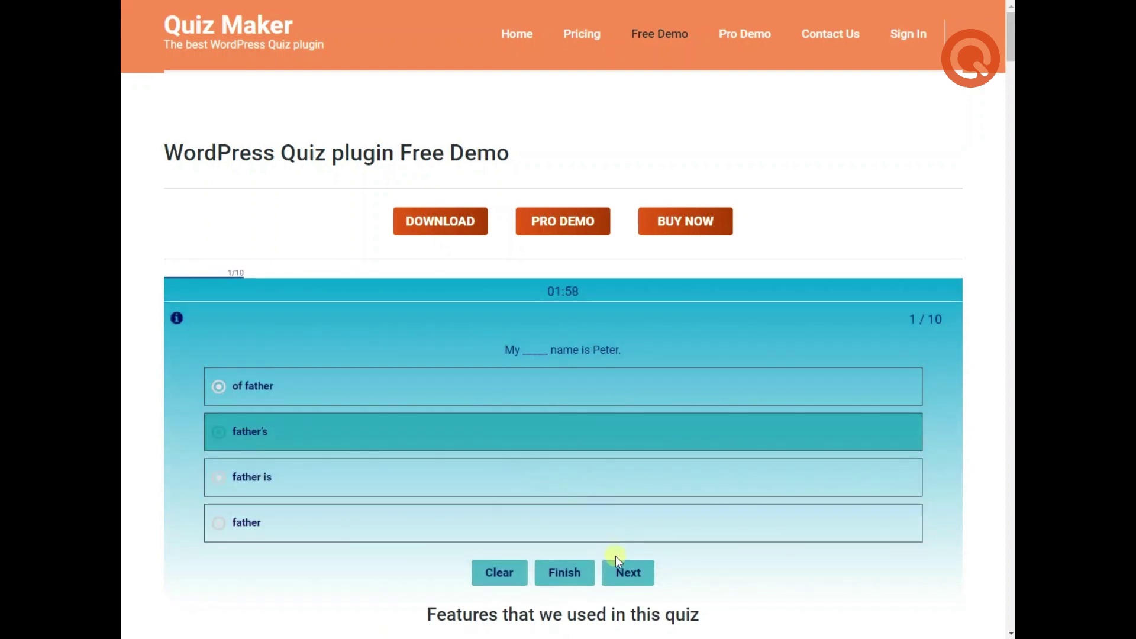
{"action": "left_click", "coordinate": [619, 572]}
{"action": "left_click", "coordinate": [509, 486]}
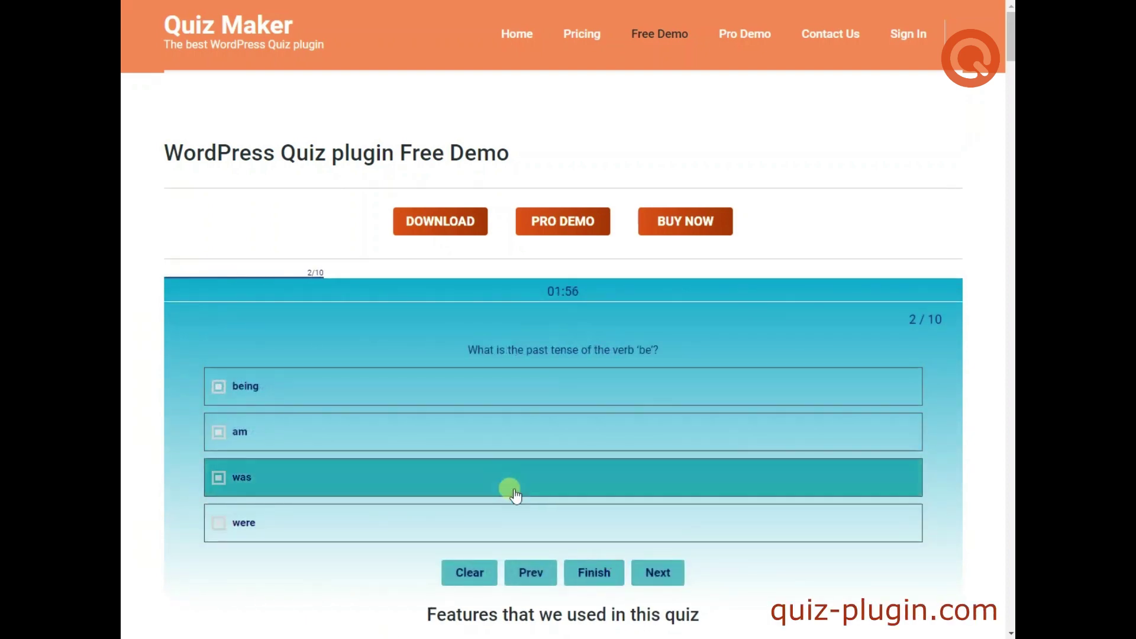
{"action": "left_click", "coordinate": [653, 571]}
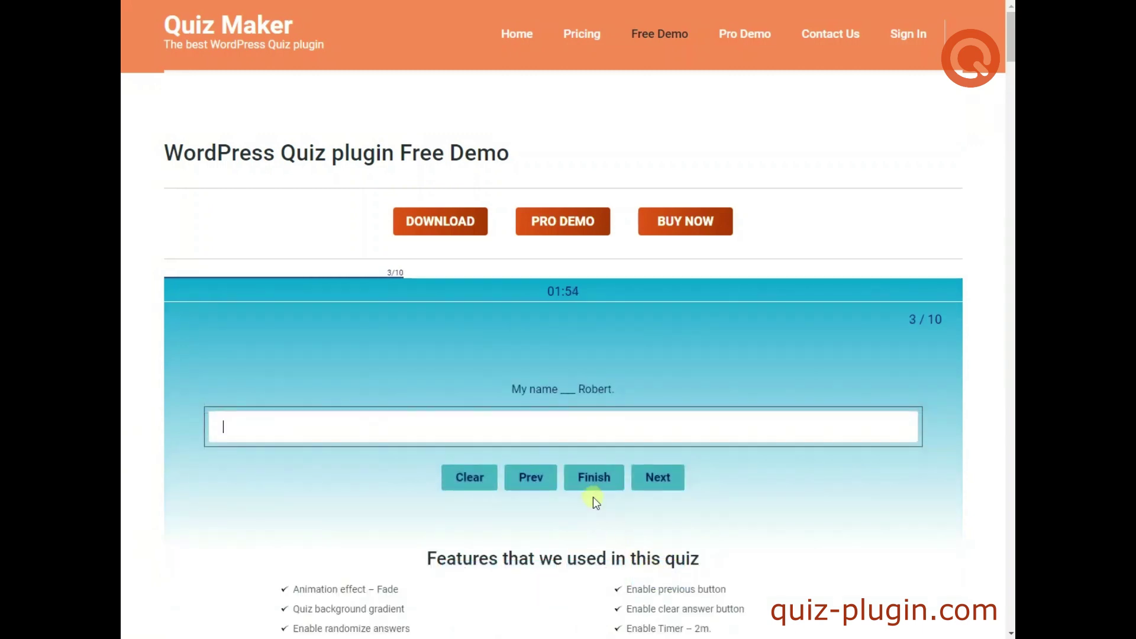
Step: Move past questions 3 and 4, choose 'You play' for question 5, and finish the quiz early
{"action": "left_click", "coordinate": [651, 471]}
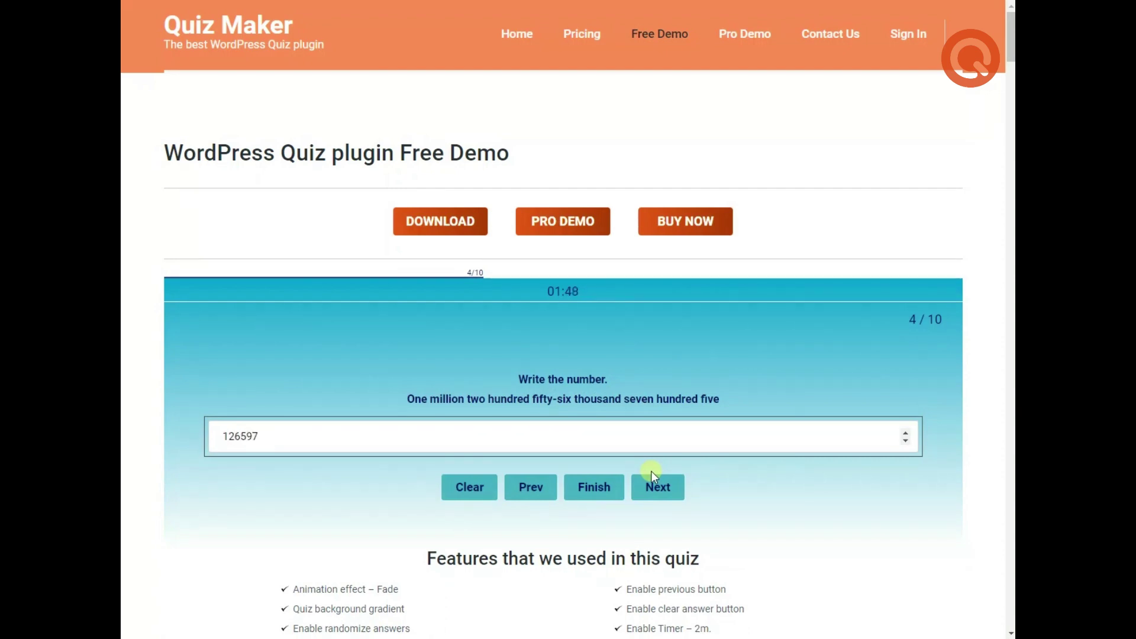
{"action": "left_click", "coordinate": [661, 488]}
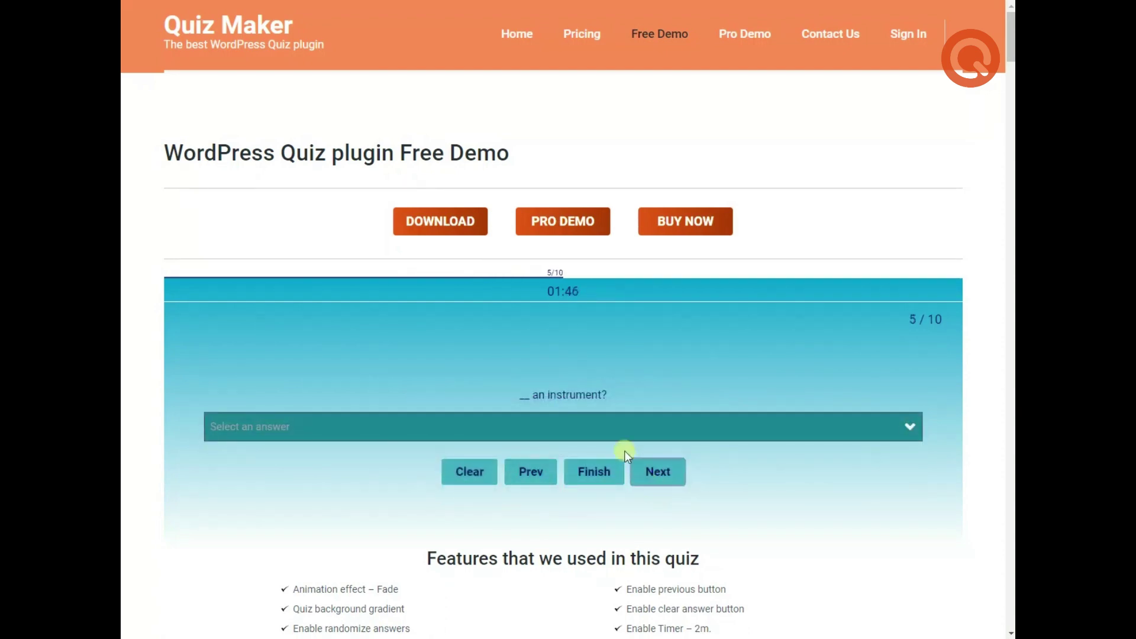
{"action": "left_click", "coordinate": [598, 427]}
{"action": "left_click", "coordinate": [547, 402]}
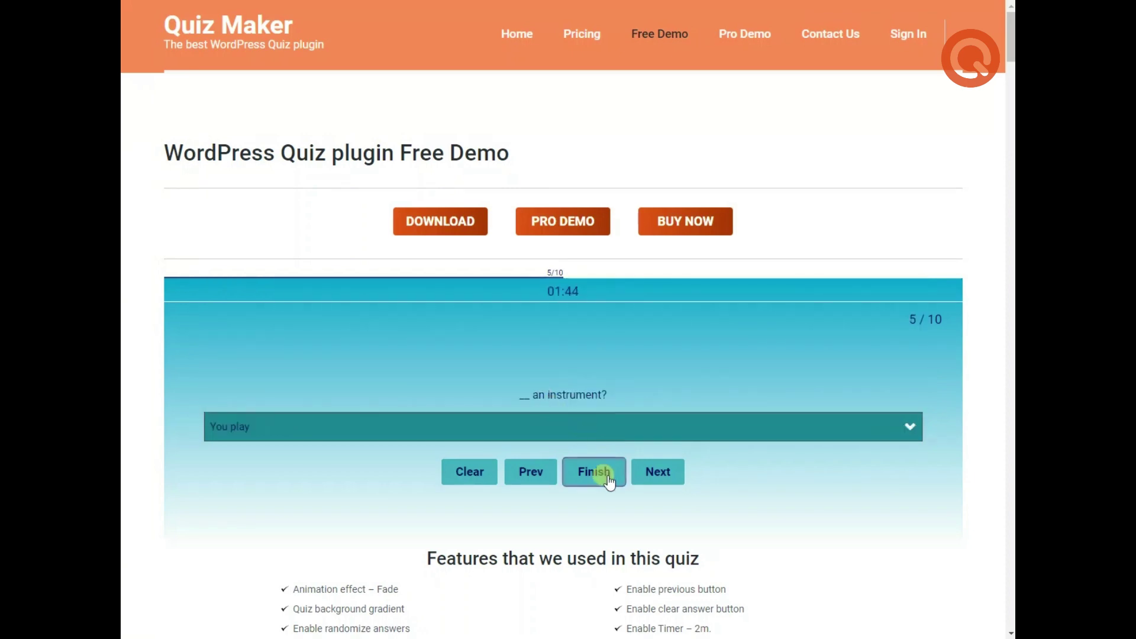
{"action": "left_click", "coordinate": [603, 474]}
{"action": "left_click", "coordinate": [619, 69]}
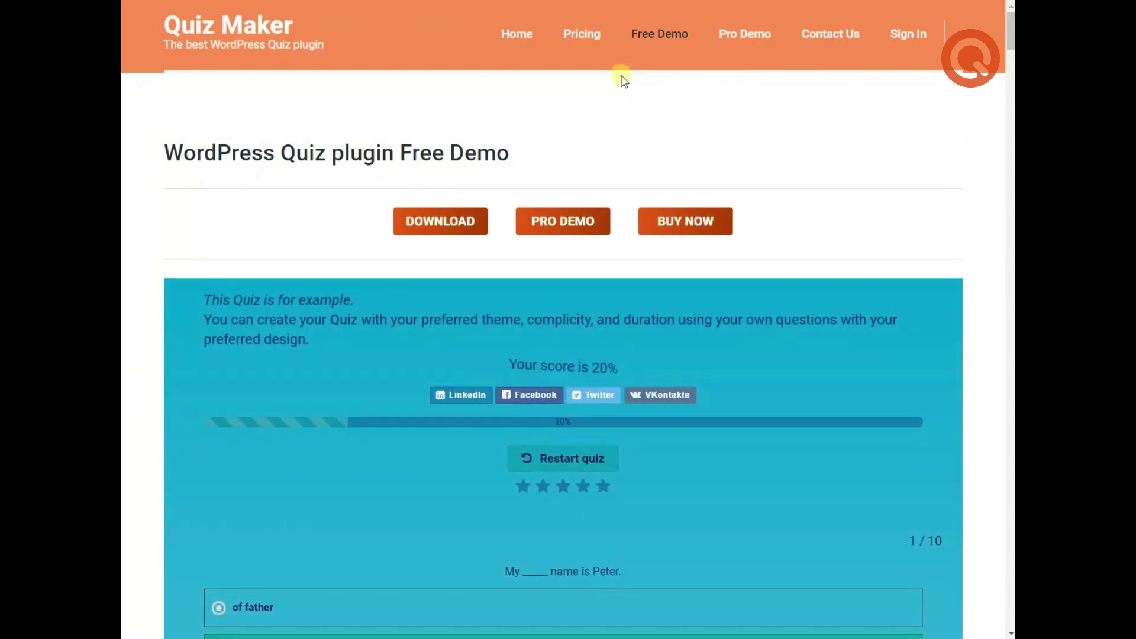
Step: Scroll through the 20% score and the answer review for all ten questions
{"action": "scroll", "coordinate": [622, 112], "scroll_direction": "down", "scroll_amount": 1}
{"action": "scroll", "coordinate": [623, 118], "scroll_direction": "down", "scroll_amount": 5}
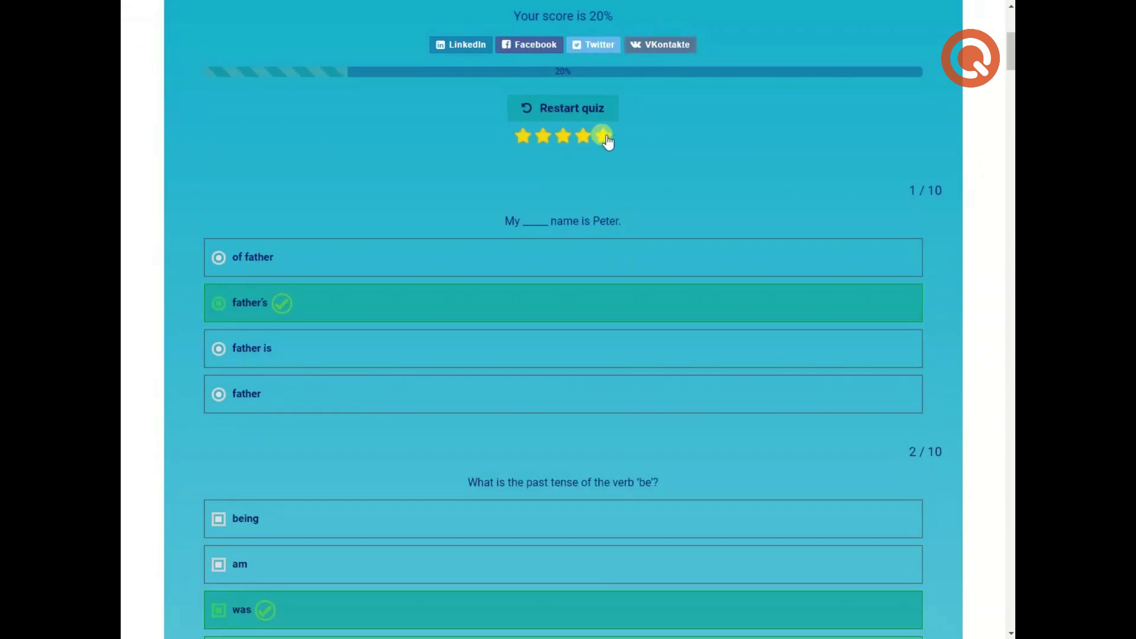
{"action": "scroll", "coordinate": [618, 216], "scroll_direction": "down", "scroll_amount": 12}
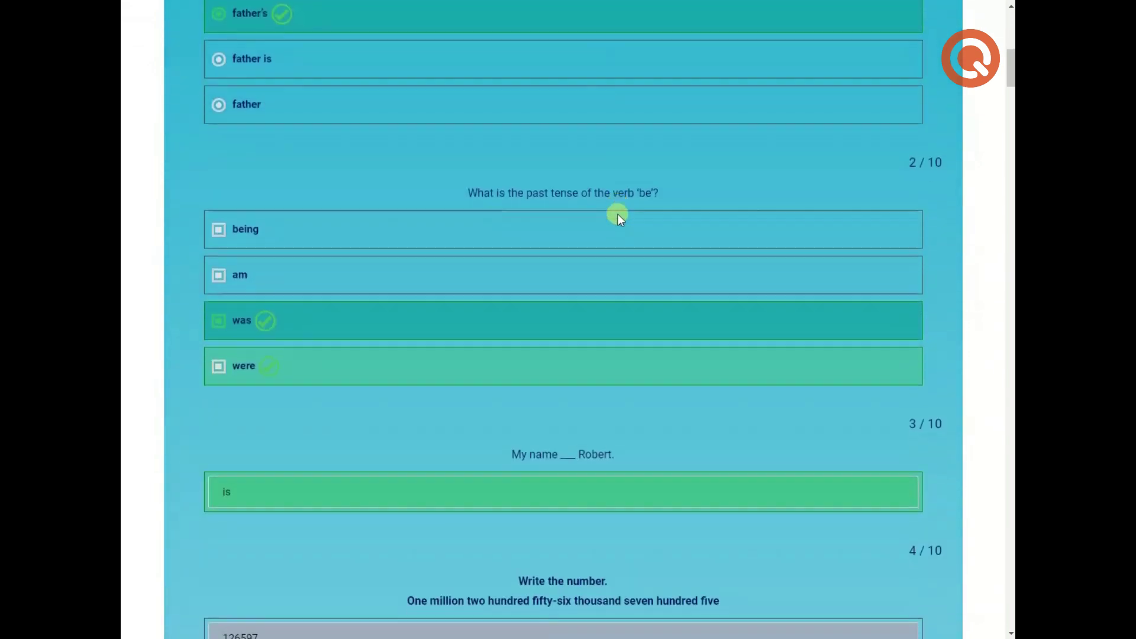
{"action": "scroll", "coordinate": [617, 216], "scroll_direction": "down", "scroll_amount": 12}
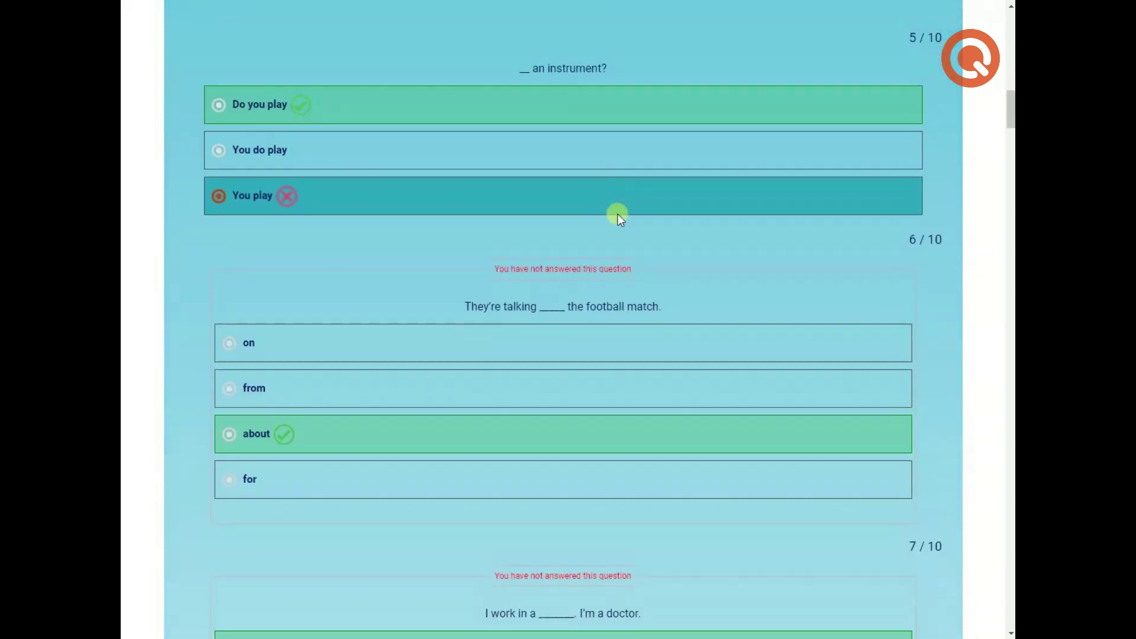
{"action": "scroll", "coordinate": [617, 217], "scroll_direction": "down", "scroll_amount": 12}
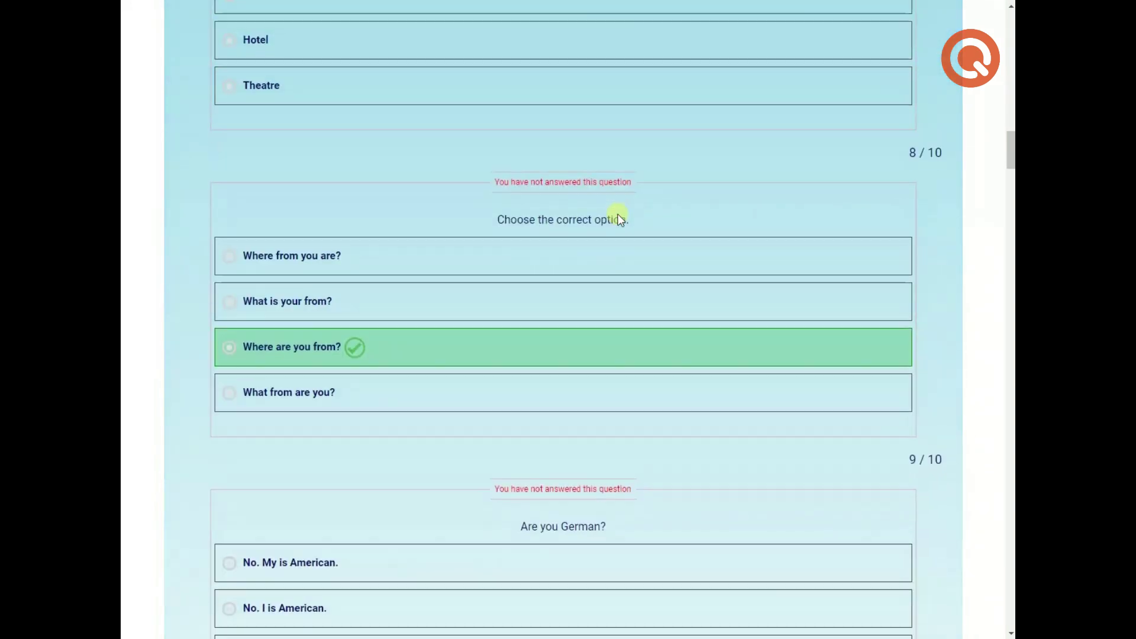
{"action": "scroll", "coordinate": [617, 217], "scroll_direction": "down", "scroll_amount": 12}
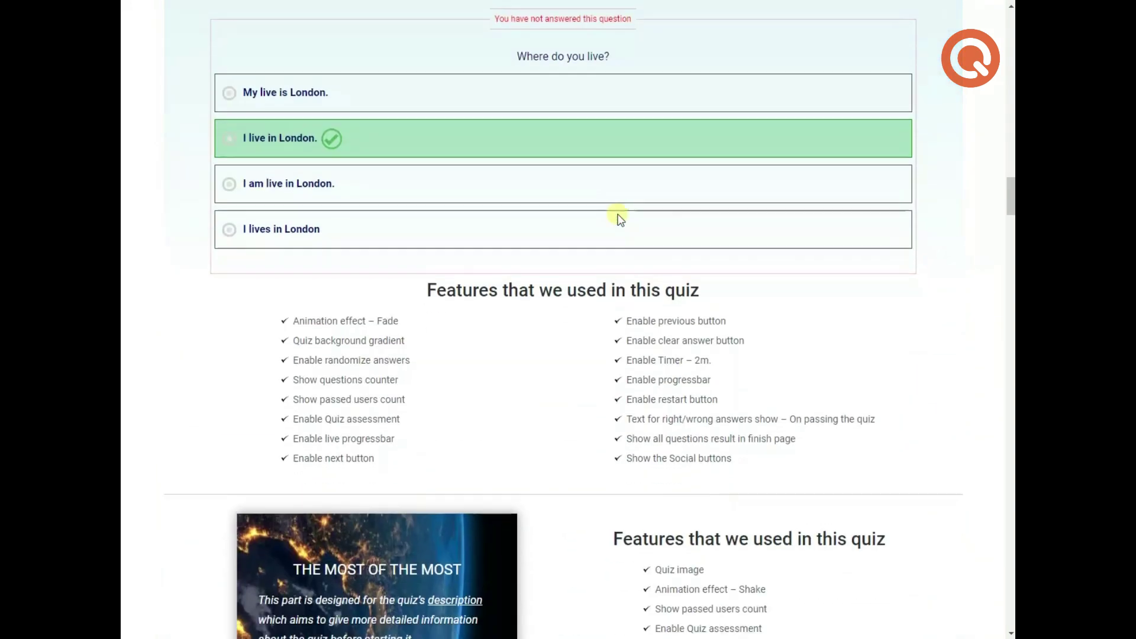
Step: Start the geography demo quiz and advance to the waterfall question
{"action": "scroll", "coordinate": [617, 217], "scroll_direction": "down", "scroll_amount": 2}
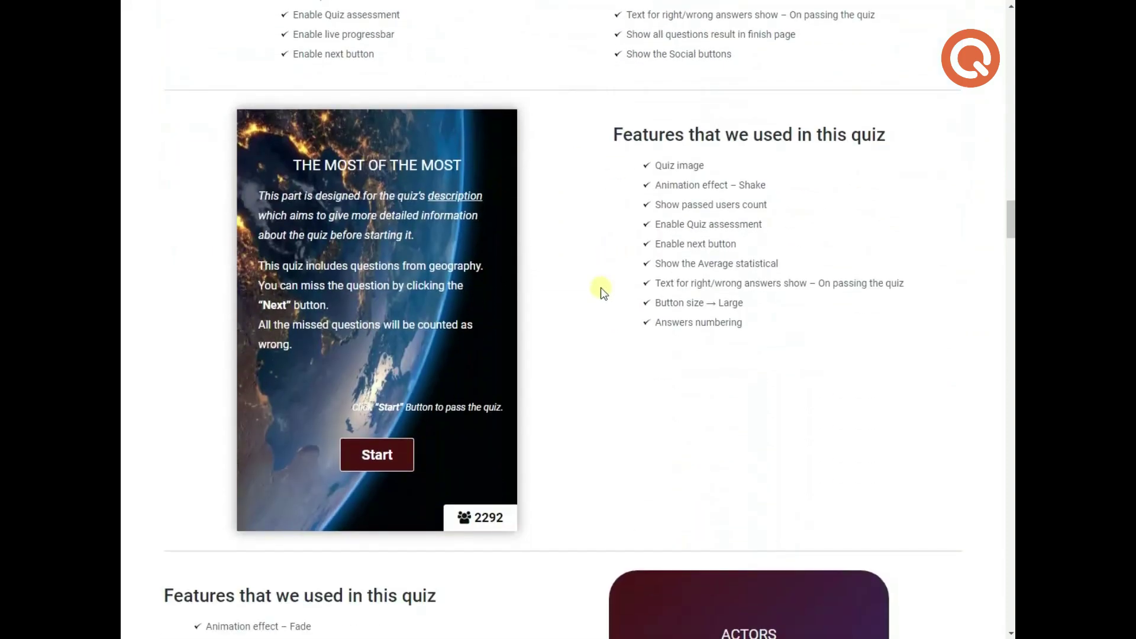
{"action": "left_click", "coordinate": [395, 453]}
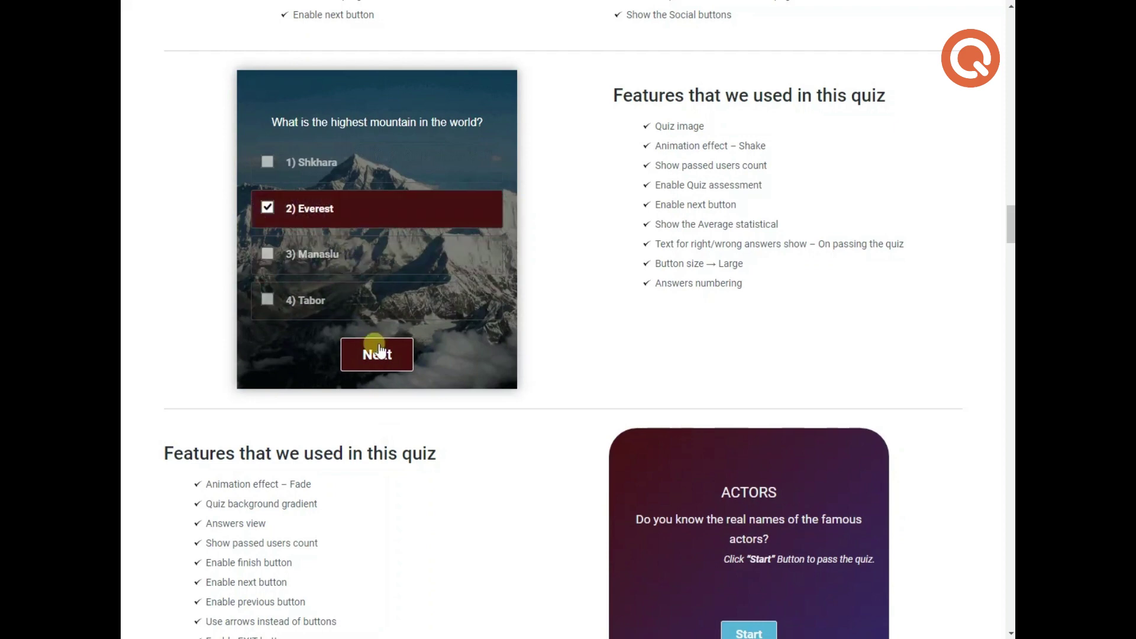
{"action": "left_click", "coordinate": [378, 371]}
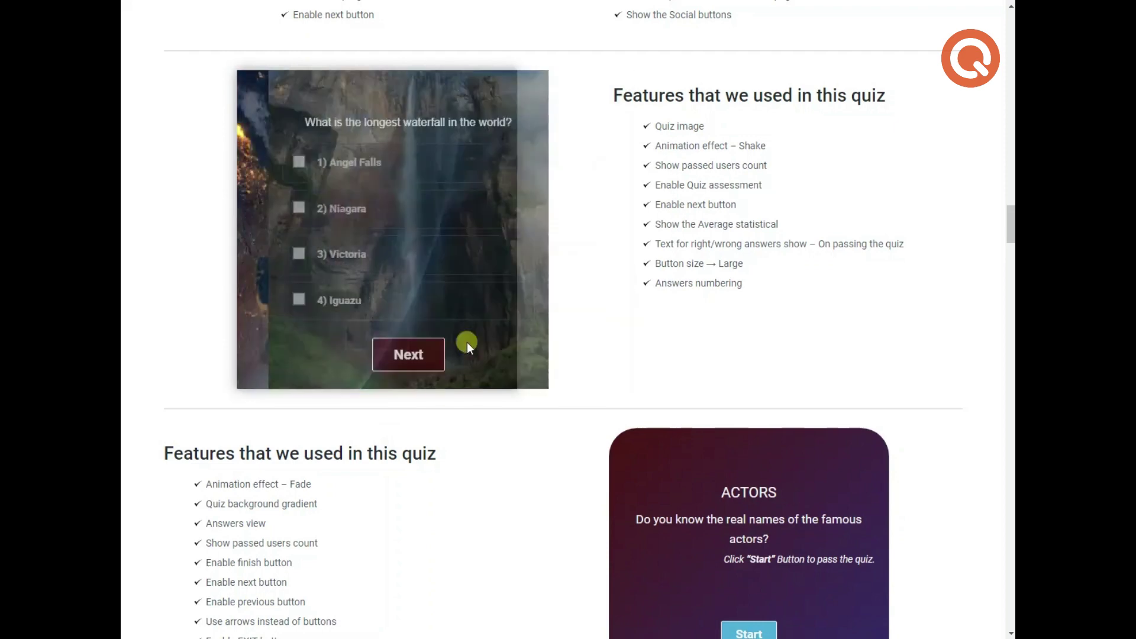
Step: Start the ACTORS demo quiz and step through two actor pictures
{"action": "scroll", "coordinate": [572, 336], "scroll_direction": "down", "scroll_amount": 3}
{"action": "scroll", "coordinate": [574, 335], "scroll_direction": "down", "scroll_amount": 3}
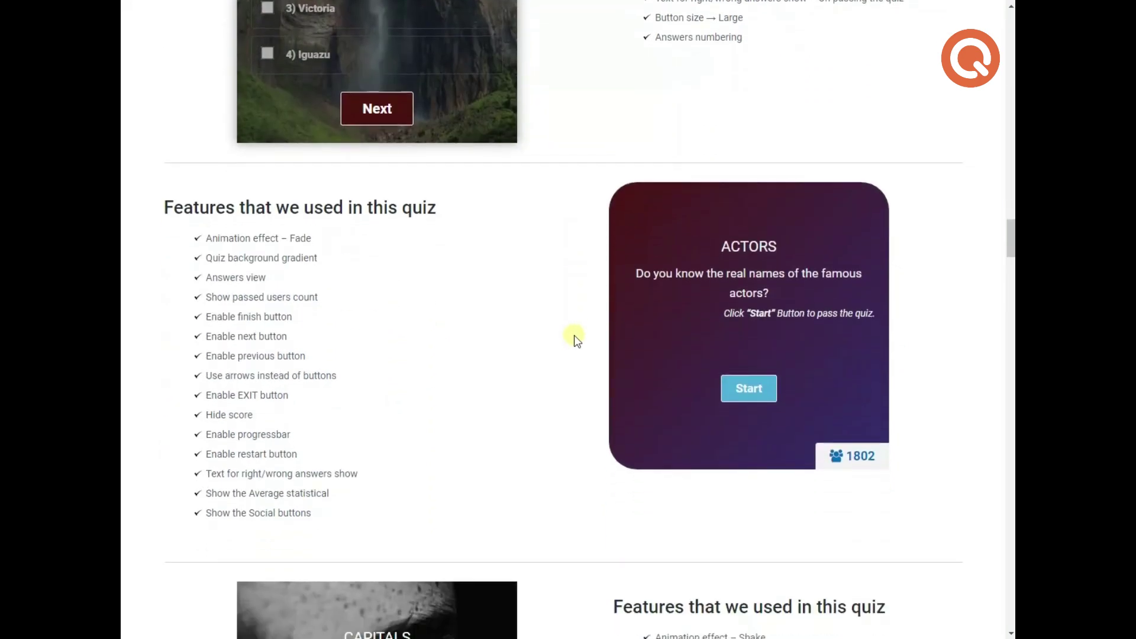
{"action": "left_click", "coordinate": [750, 217]}
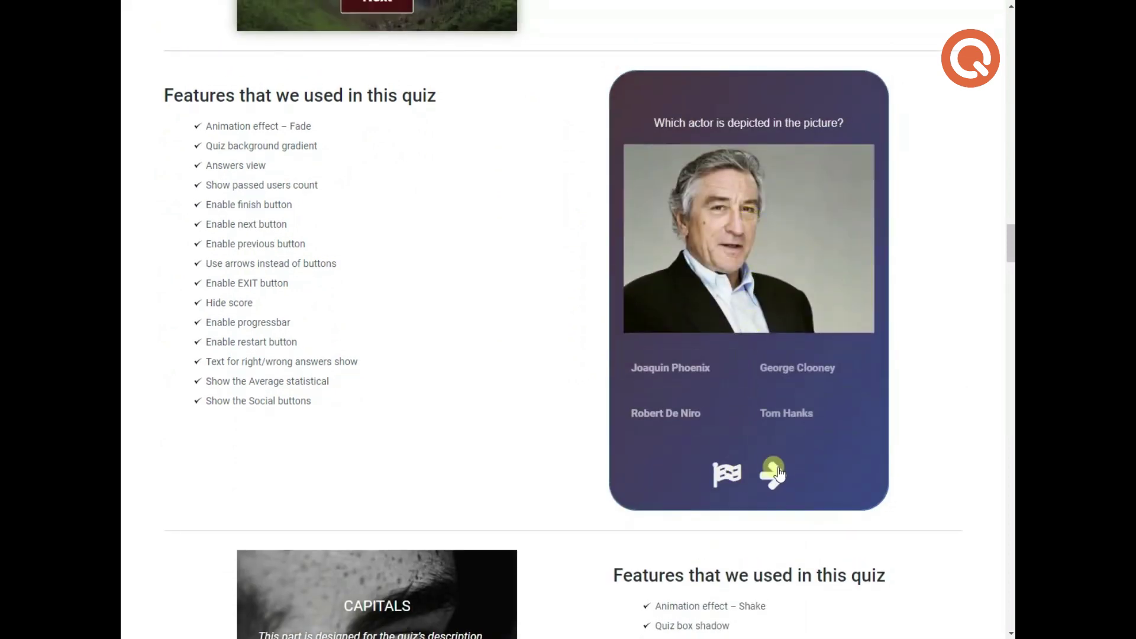
{"action": "left_click", "coordinate": [778, 467]}
{"action": "left_click", "coordinate": [798, 474]}
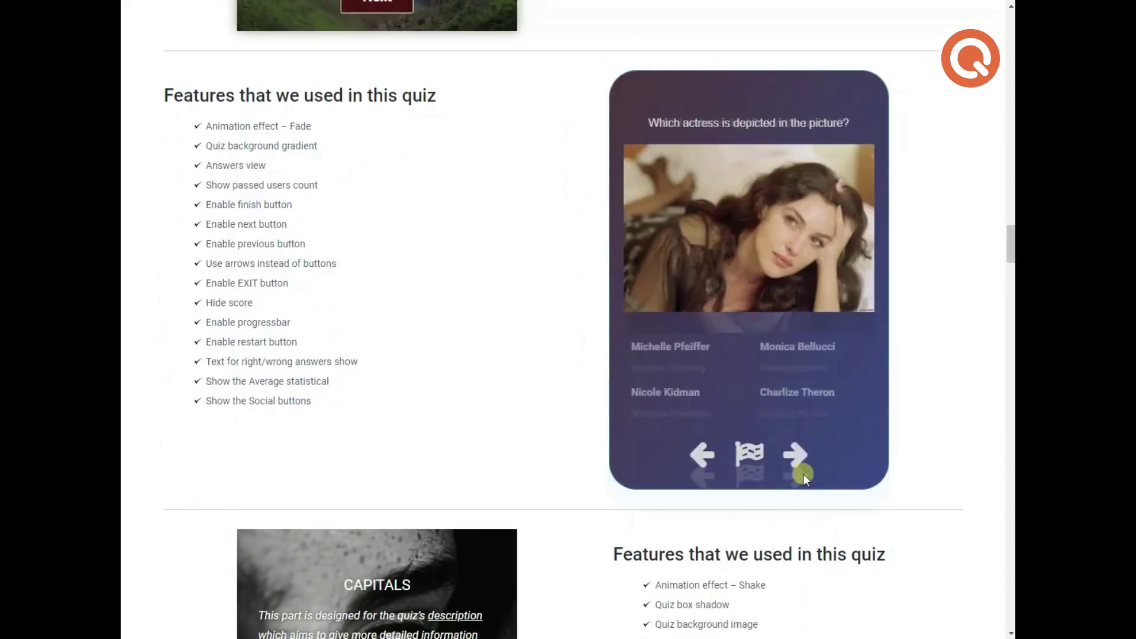
Step: Start the CAPITALS demo quiz to reach its information form
{"action": "scroll", "coordinate": [528, 407], "scroll_direction": "down", "scroll_amount": 8}
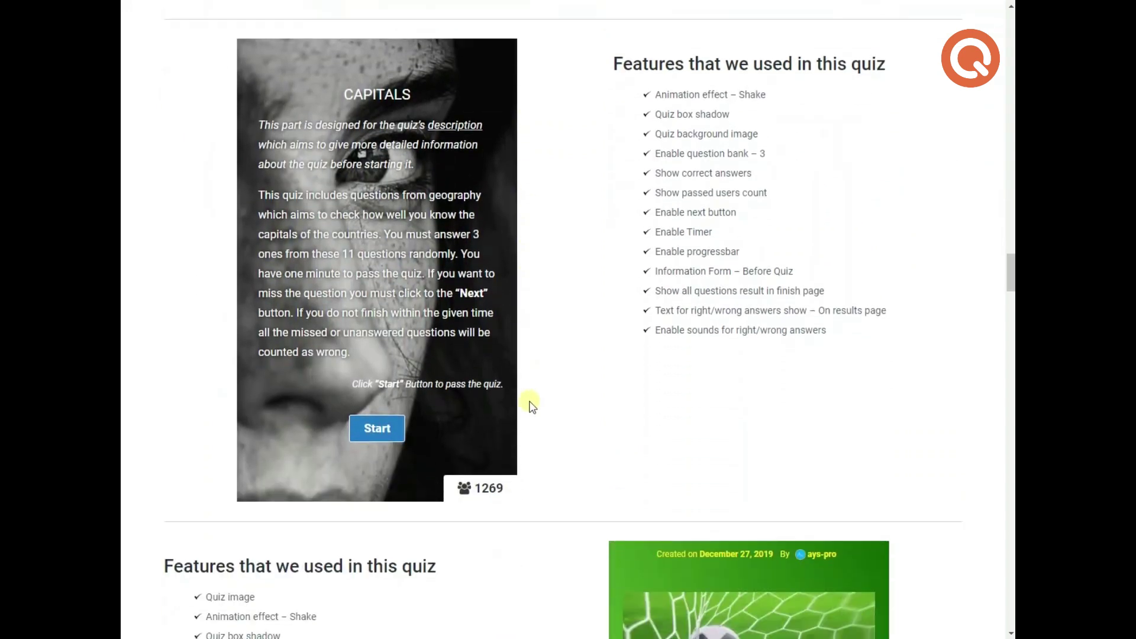
{"action": "left_click", "coordinate": [377, 428]}
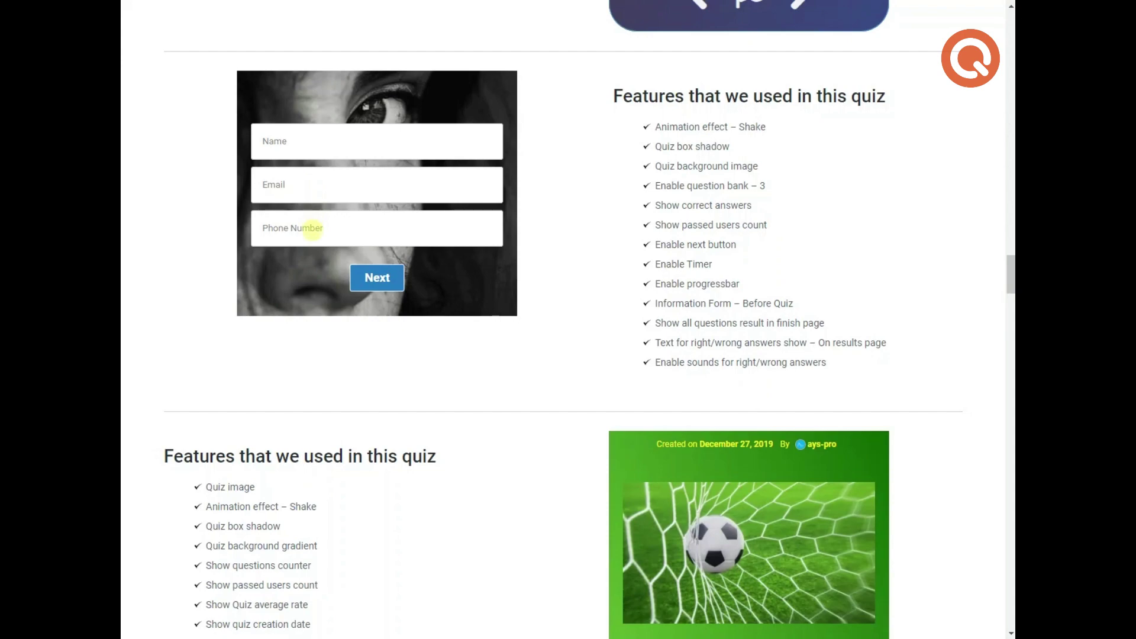
{"action": "scroll", "coordinate": [452, 378], "scroll_direction": "down", "scroll_amount": 10}
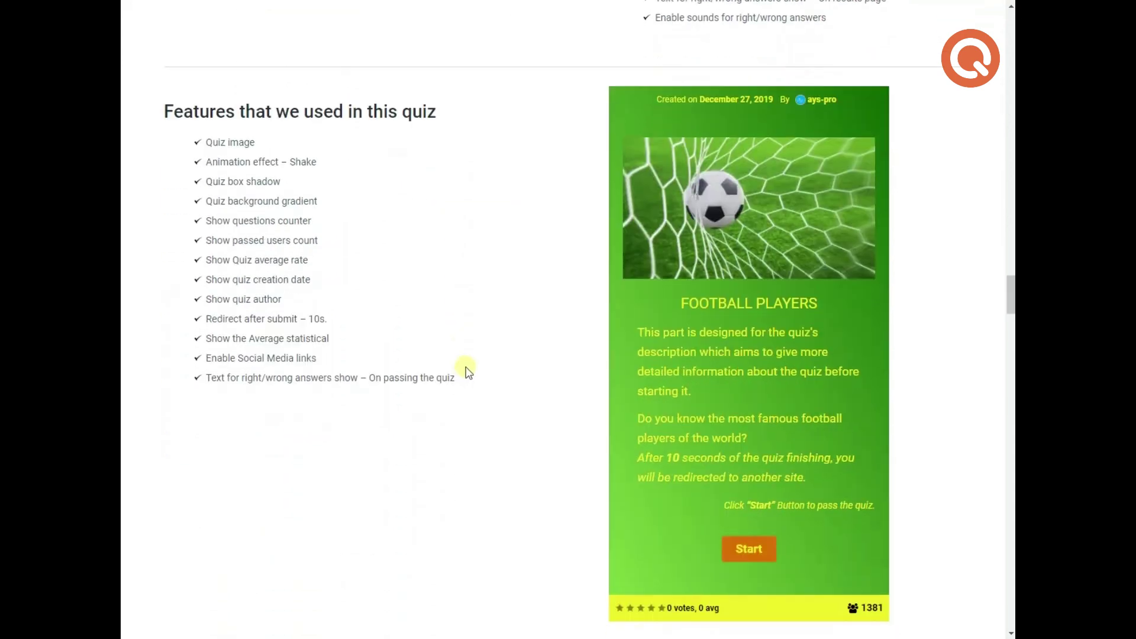
{"action": "scroll", "coordinate": [470, 362], "scroll_direction": "down", "scroll_amount": 5}
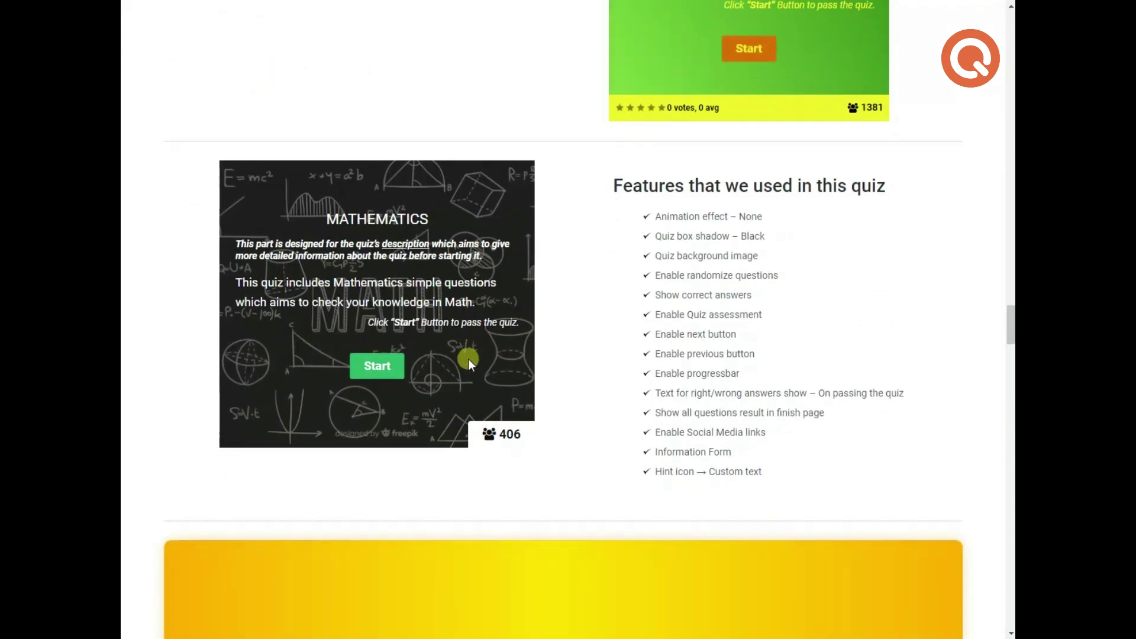
{"action": "scroll", "coordinate": [470, 362], "scroll_direction": "down", "scroll_amount": 7}
{"action": "scroll", "coordinate": [472, 363], "scroll_direction": "down", "scroll_amount": 5}
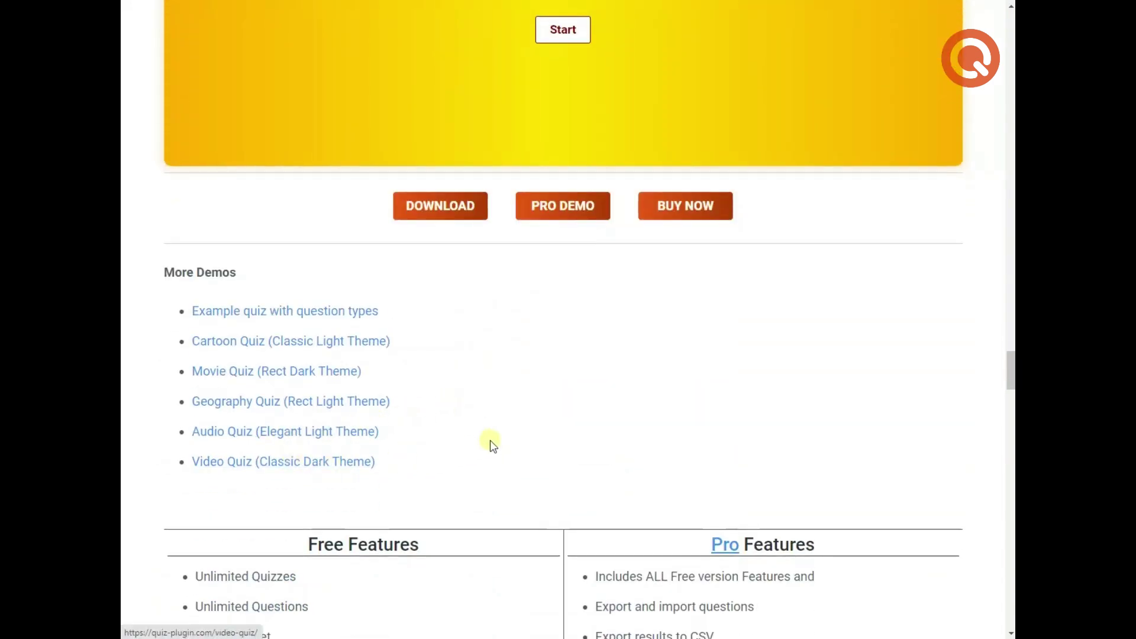
{"action": "scroll", "coordinate": [493, 445], "scroll_direction": "down", "scroll_amount": 7}
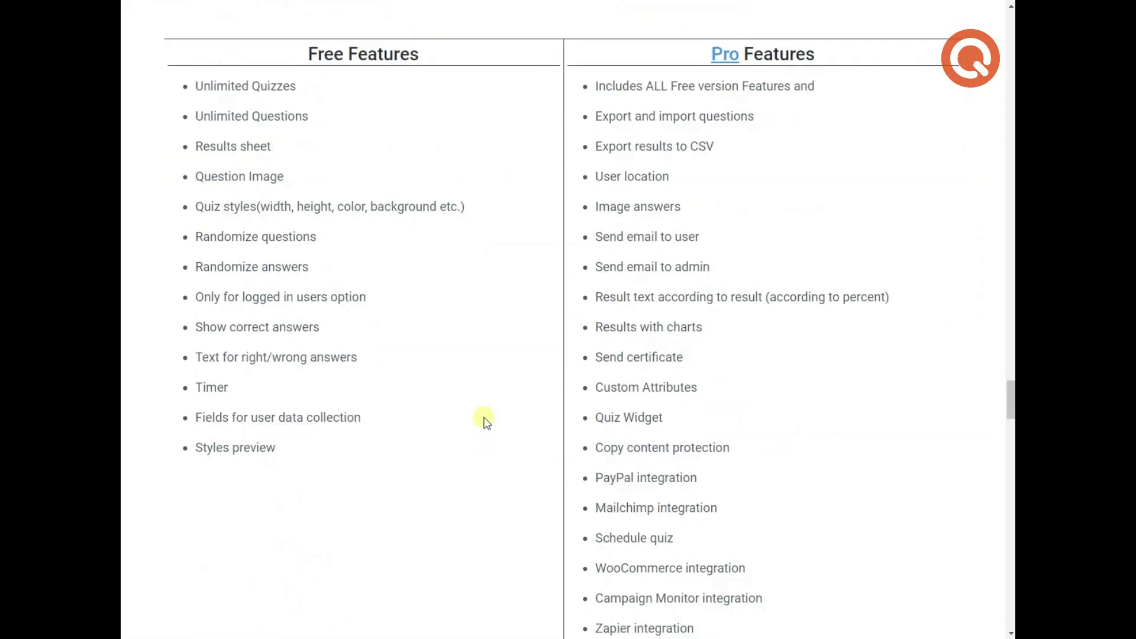
{"action": "scroll", "coordinate": [484, 419], "scroll_direction": "down", "scroll_amount": 4}
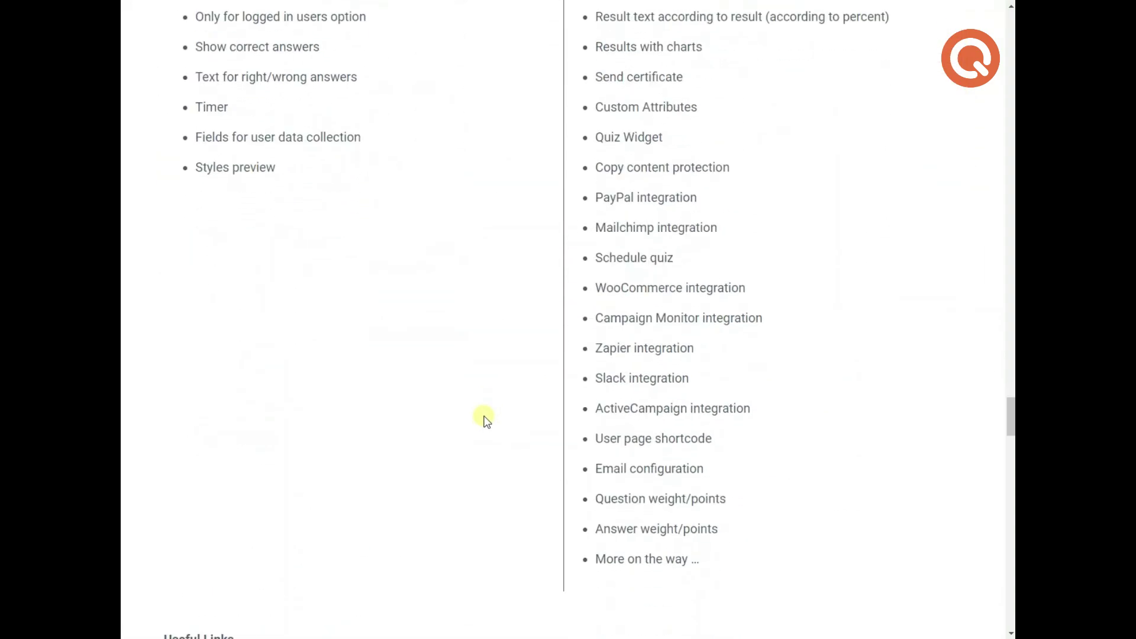
{"action": "scroll", "coordinate": [484, 416], "scroll_direction": "up", "scroll_amount": 5}
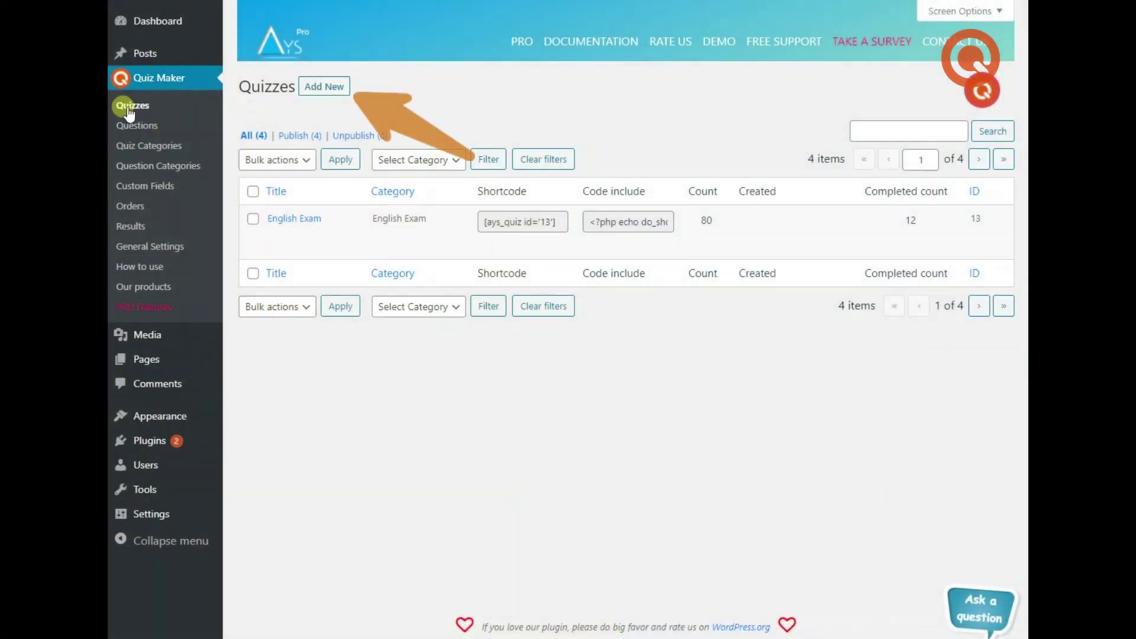
Step: Open the English Exam quiz and add questions ID 228 and 168 from the question bank
{"action": "left_click", "coordinate": [296, 218]}
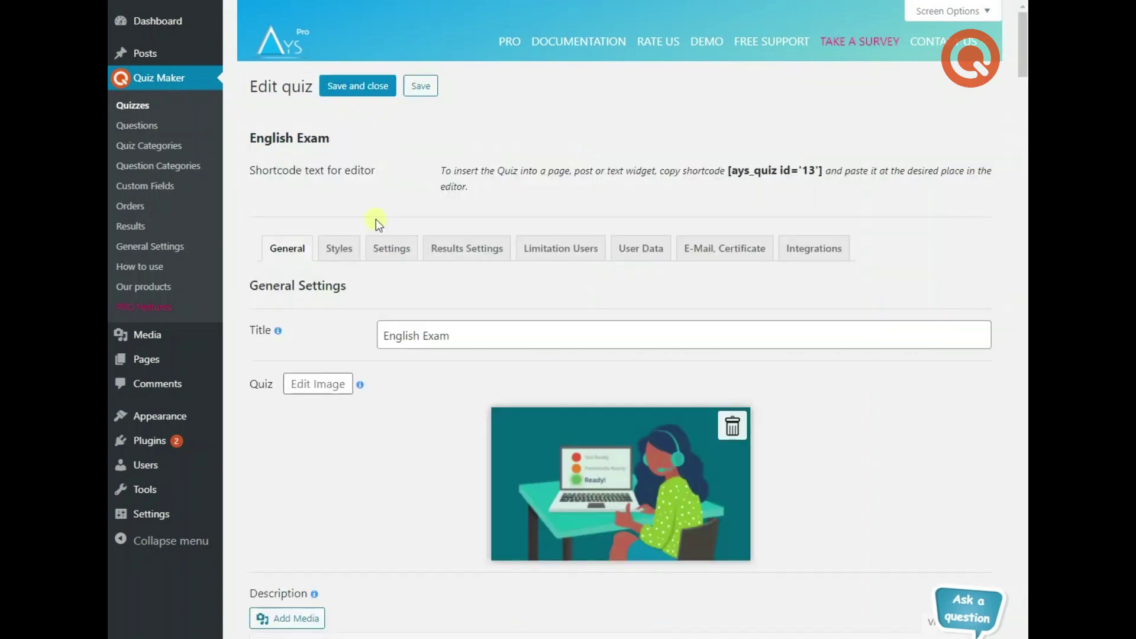
{"action": "scroll", "coordinate": [379, 223], "scroll_direction": "down", "scroll_amount": 2}
{"action": "scroll", "coordinate": [381, 225], "scroll_direction": "down", "scroll_amount": 10}
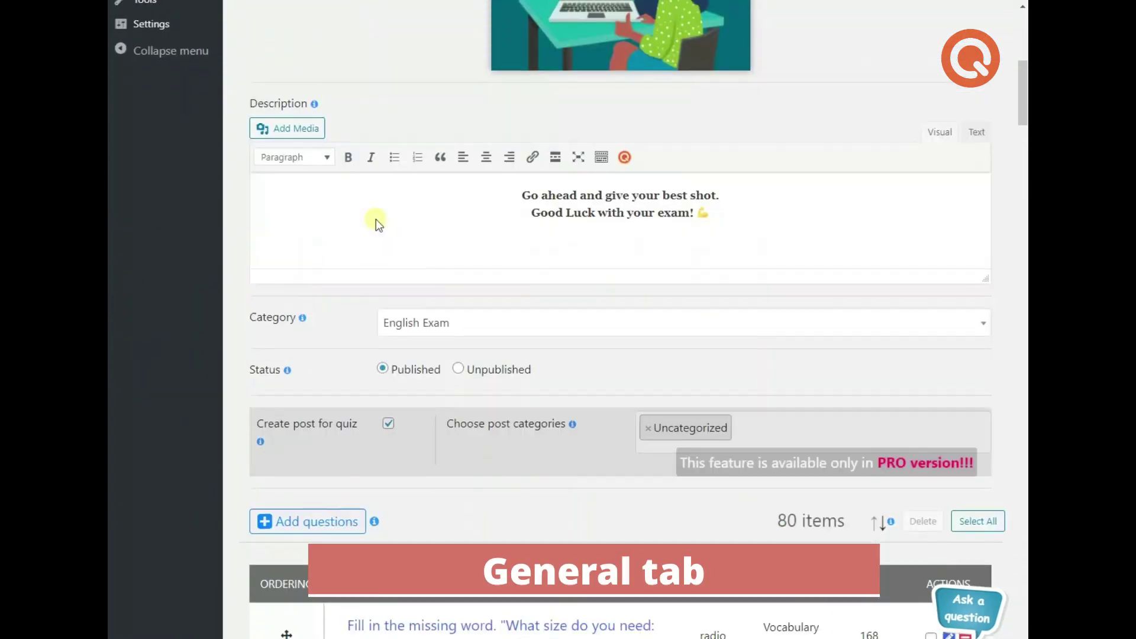
{"action": "scroll", "coordinate": [375, 219], "scroll_direction": "down", "scroll_amount": 2}
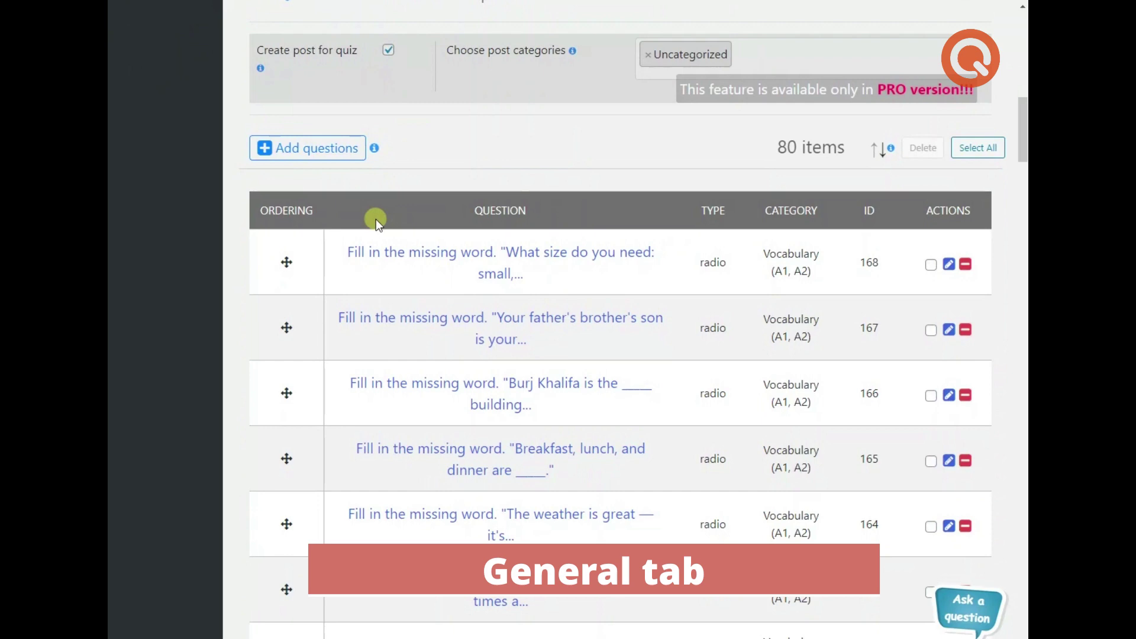
{"action": "left_click", "coordinate": [308, 148]}
{"action": "left_click", "coordinate": [260, 263]}
{"action": "left_click", "coordinate": [250, 229]}
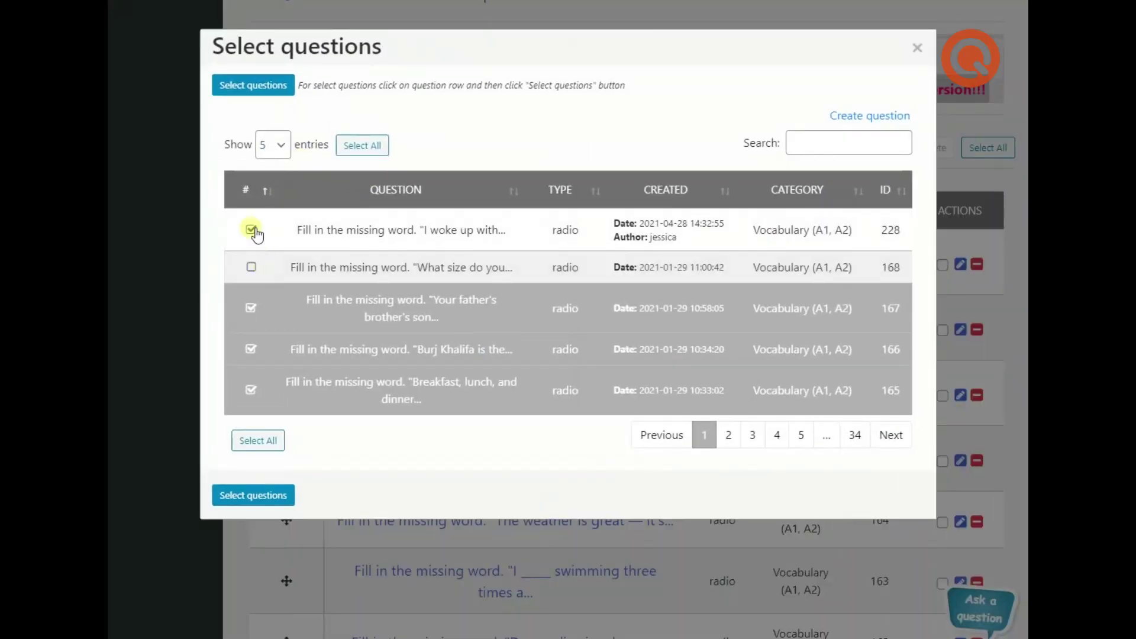
{"action": "left_click", "coordinate": [254, 263]}
{"action": "left_click", "coordinate": [259, 499]}
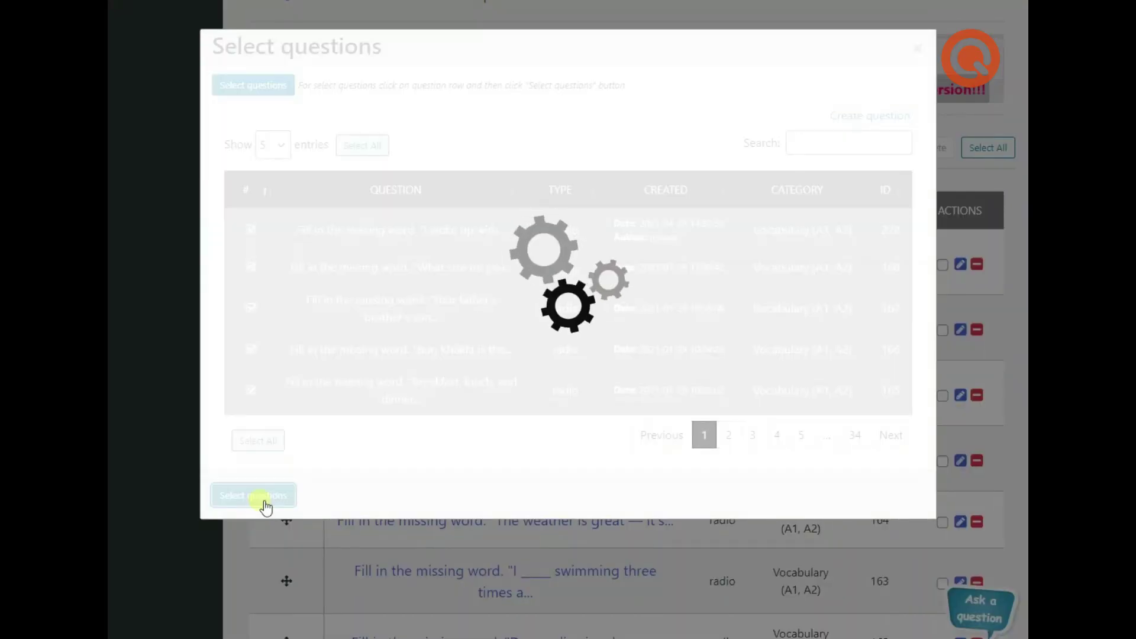
Step: Check the updated question list and bring up the quiz's Styles tab
{"action": "scroll", "coordinate": [598, 371], "scroll_direction": "down", "scroll_amount": 1}
{"action": "scroll", "coordinate": [598, 371], "scroll_direction": "down", "scroll_amount": 4}
{"action": "scroll", "coordinate": [606, 369], "scroll_direction": "up", "scroll_amount": 9}
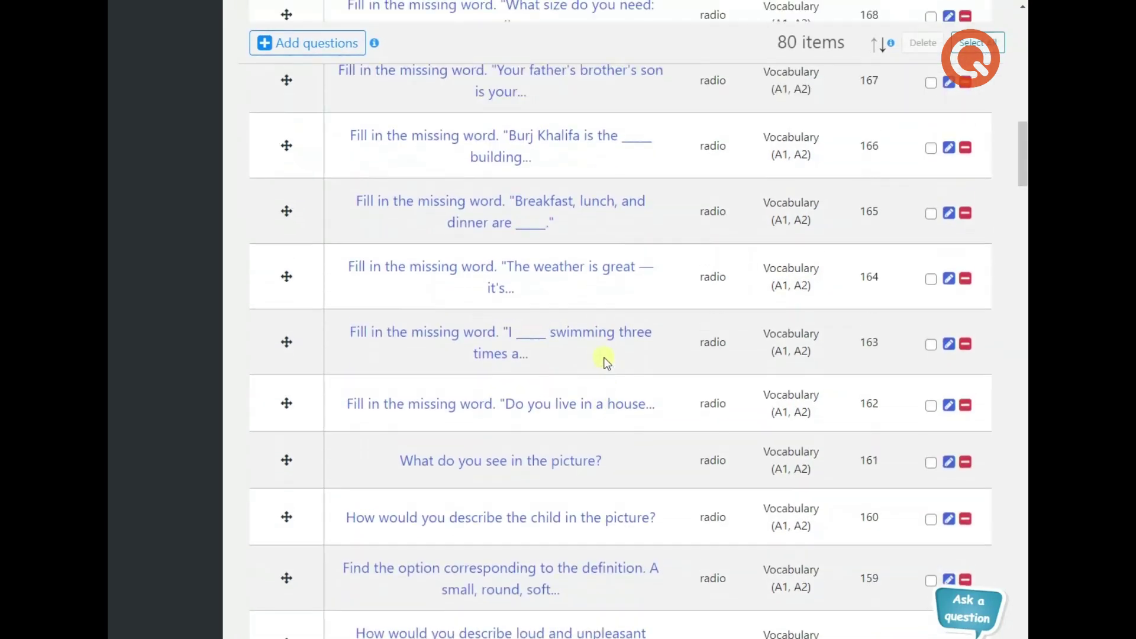
{"action": "scroll", "coordinate": [529, 355], "scroll_direction": "up", "scroll_amount": 10}
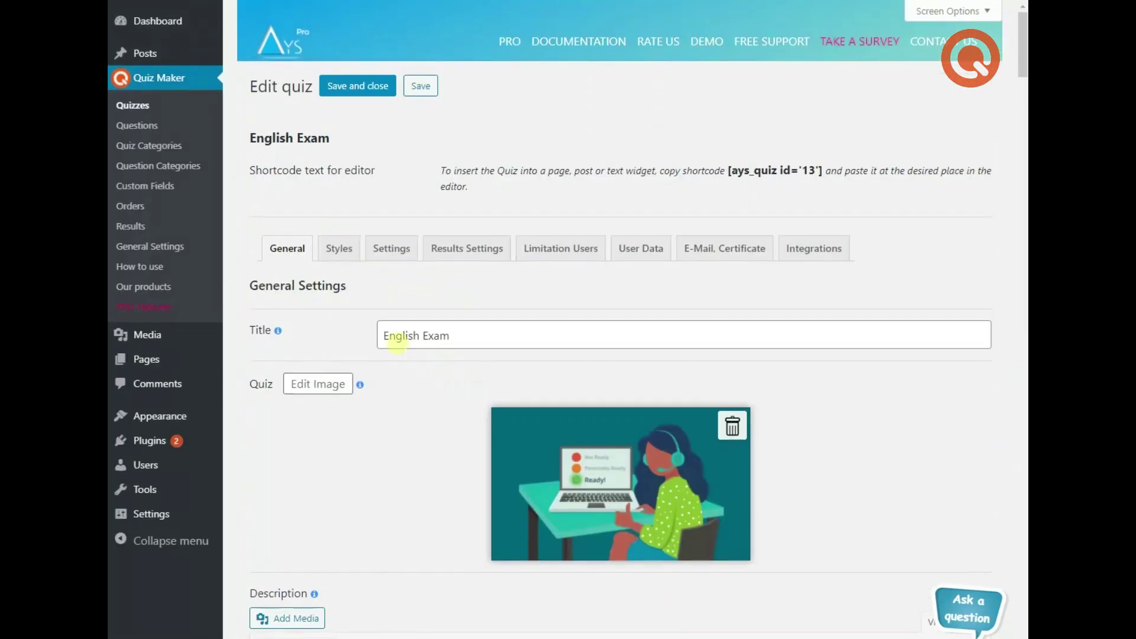
{"action": "left_click", "coordinate": [332, 242]}
Step: Change the Quiz Color to a slightly different shade of green
{"action": "scroll", "coordinate": [347, 290], "scroll_direction": "down", "scroll_amount": 6}
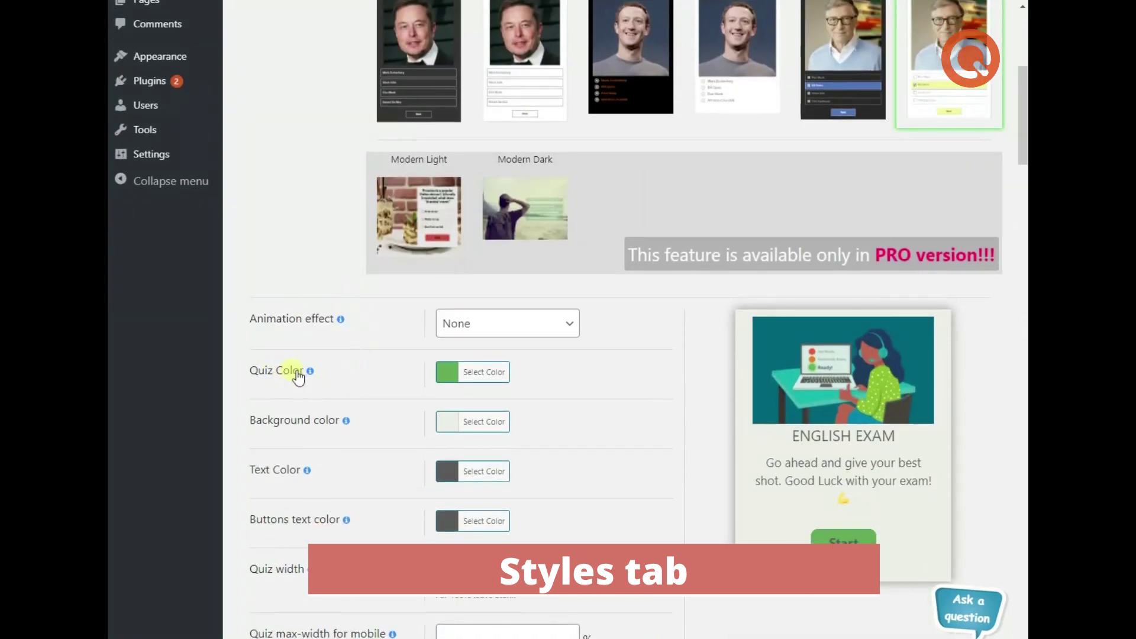
{"action": "left_click", "coordinate": [468, 382]}
{"action": "mouse_move", "coordinate": [481, 451]}
{"action": "left_mouse_down"}
{"action": "mouse_move", "coordinate": [497, 444]}
{"action": "mouse_move", "coordinate": [491, 454]}
{"action": "left_mouse_up"}
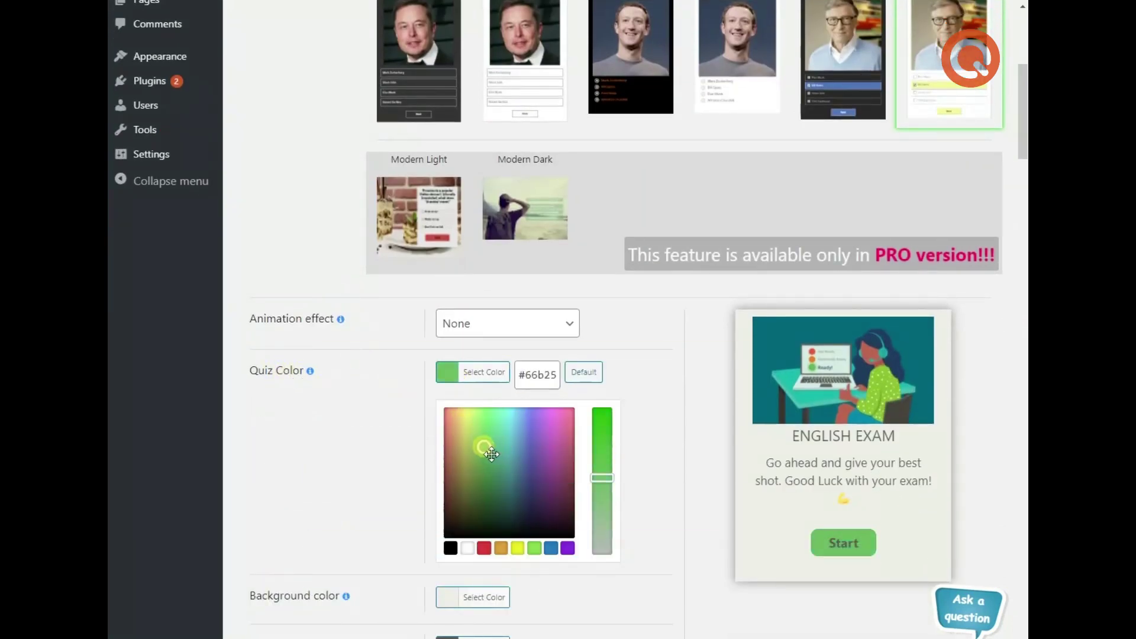
{"action": "mouse_move", "coordinate": [603, 487]}
{"action": "left_mouse_down"}
{"action": "mouse_move", "coordinate": [602, 500]}
{"action": "mouse_move", "coordinate": [597, 480]}
{"action": "left_mouse_up"}
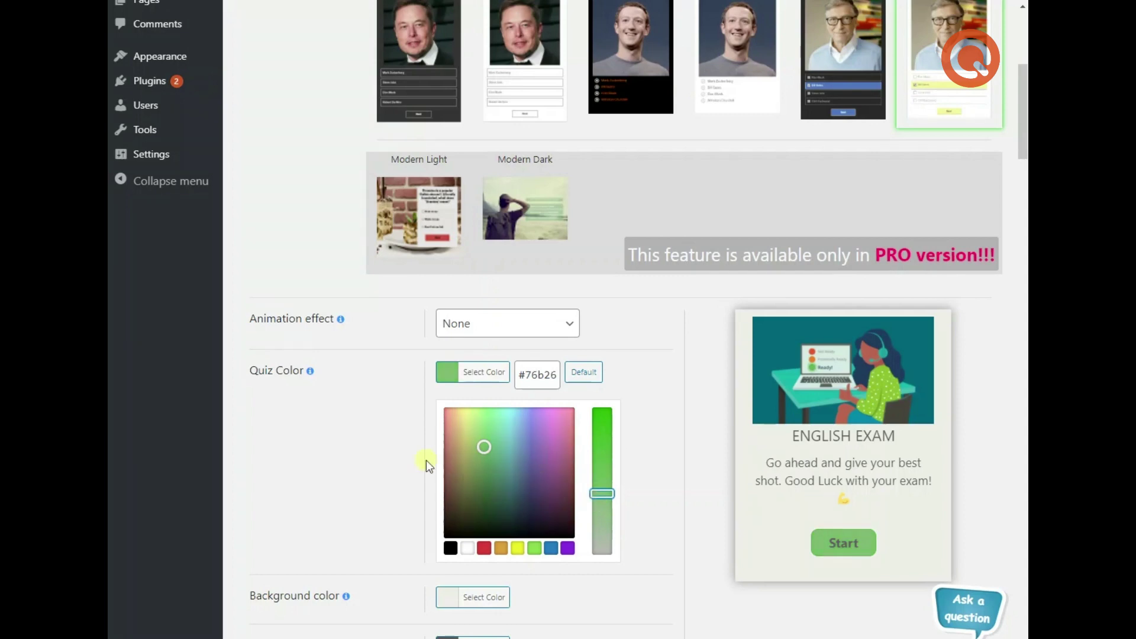
{"action": "left_click", "coordinate": [379, 366]}
Step: Toggle Box shadow off and back on, leaving it enabled, and look over the remaining style options
{"action": "scroll", "coordinate": [379, 365], "scroll_direction": "down", "scroll_amount": 14}
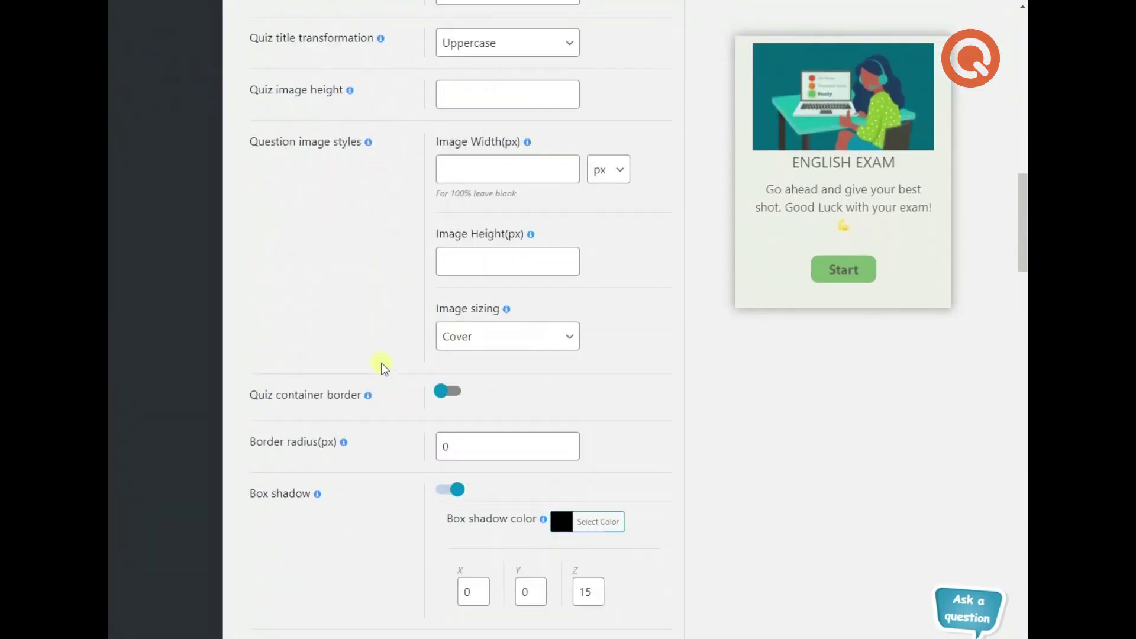
{"action": "scroll", "coordinate": [382, 366], "scroll_direction": "down", "scroll_amount": 1}
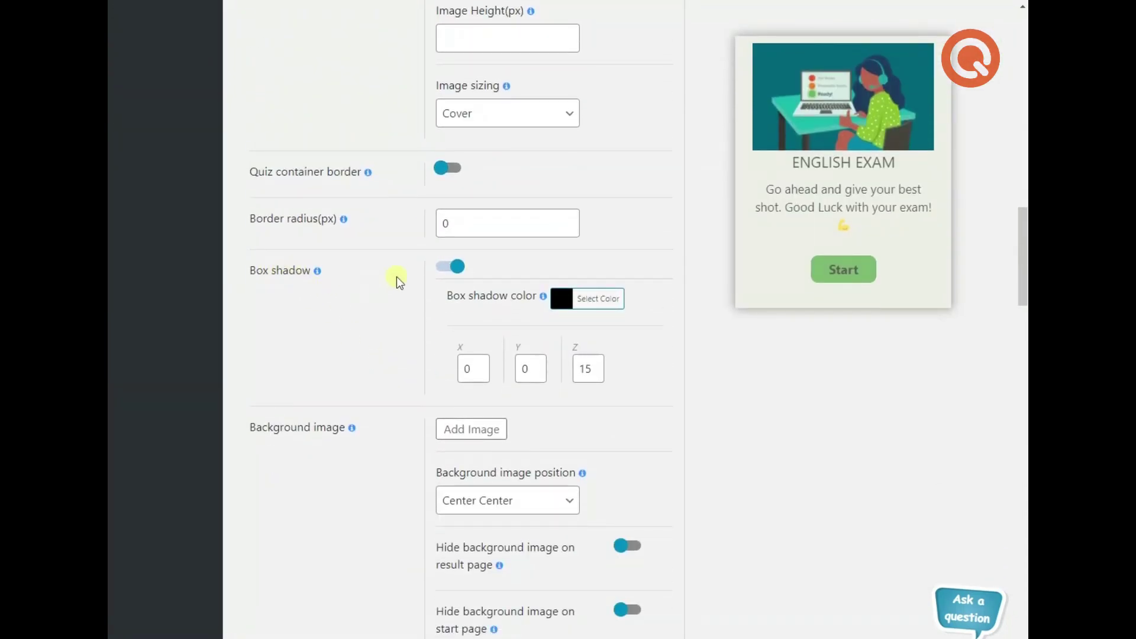
{"action": "left_click", "coordinate": [459, 267]}
{"action": "left_click", "coordinate": [453, 266]}
{"action": "scroll", "coordinate": [415, 274], "scroll_direction": "down", "scroll_amount": 1}
{"action": "scroll", "coordinate": [420, 271], "scroll_direction": "down", "scroll_amount": 11}
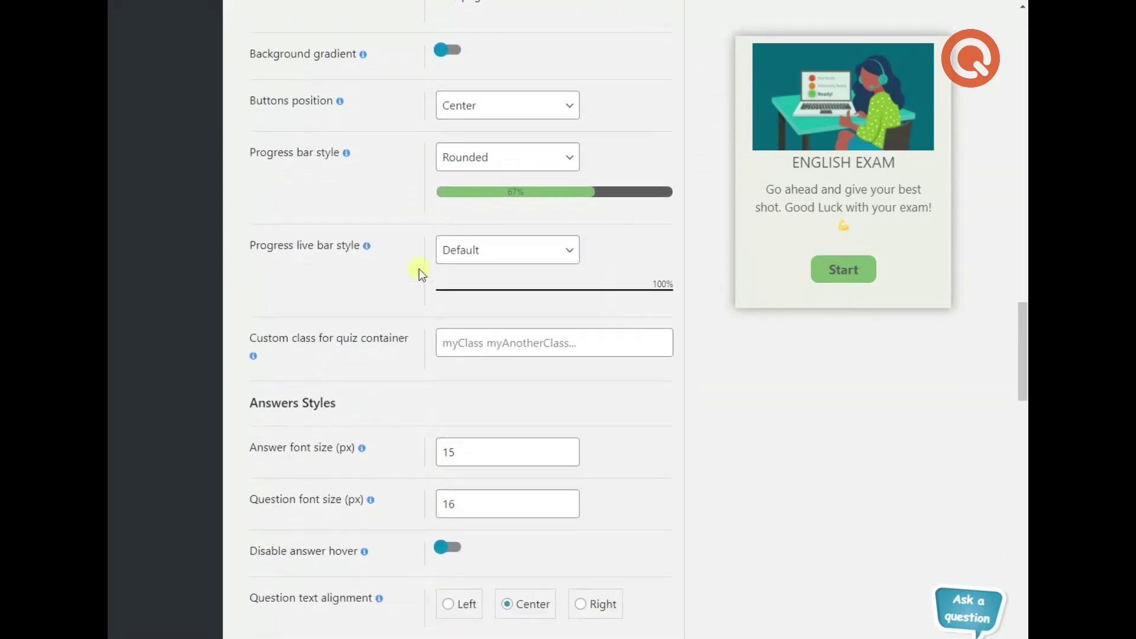
{"action": "scroll", "coordinate": [419, 271], "scroll_direction": "down", "scroll_amount": 15}
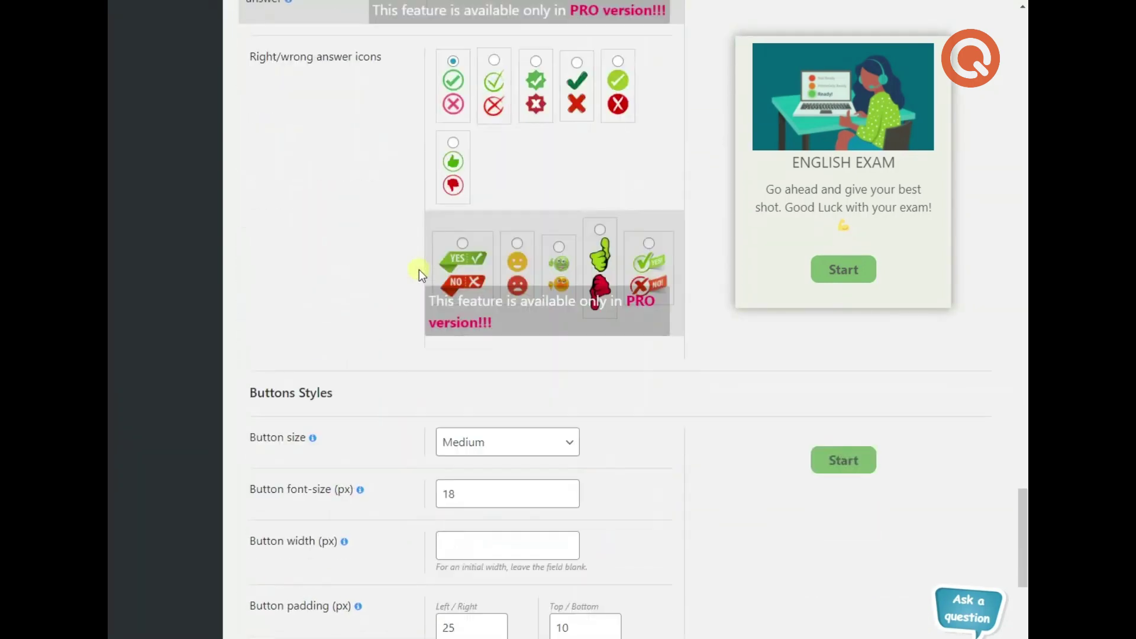
{"action": "scroll", "coordinate": [419, 272], "scroll_direction": "down", "scroll_amount": 2}
{"action": "scroll", "coordinate": [416, 271], "scroll_direction": "up", "scroll_amount": 12}
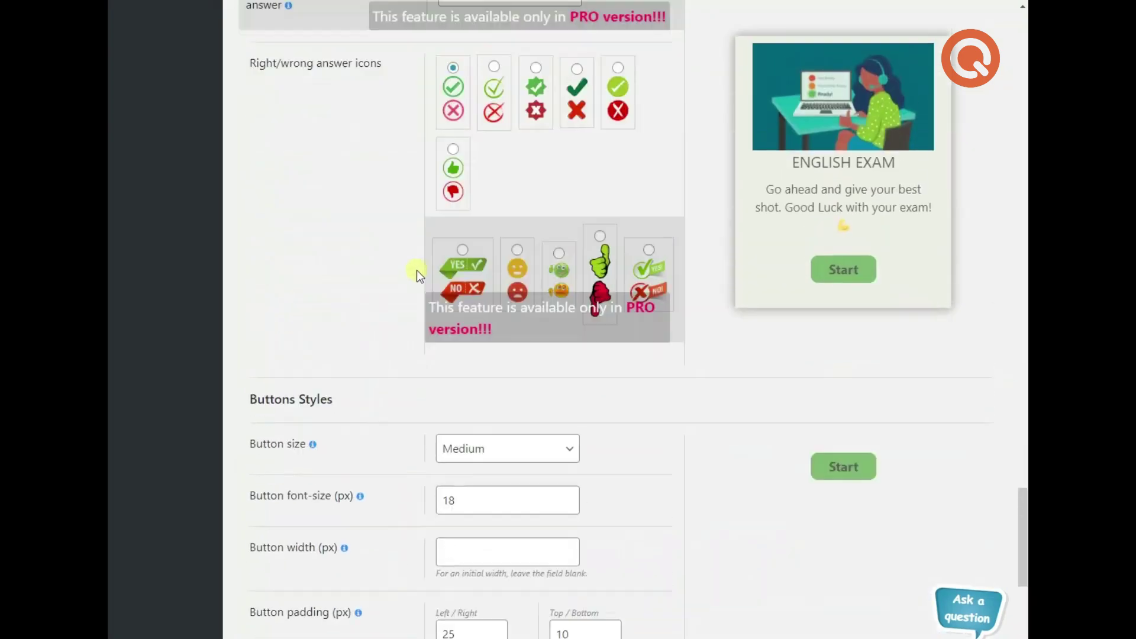
{"action": "scroll", "coordinate": [416, 269], "scroll_direction": "up", "scroll_amount": 20}
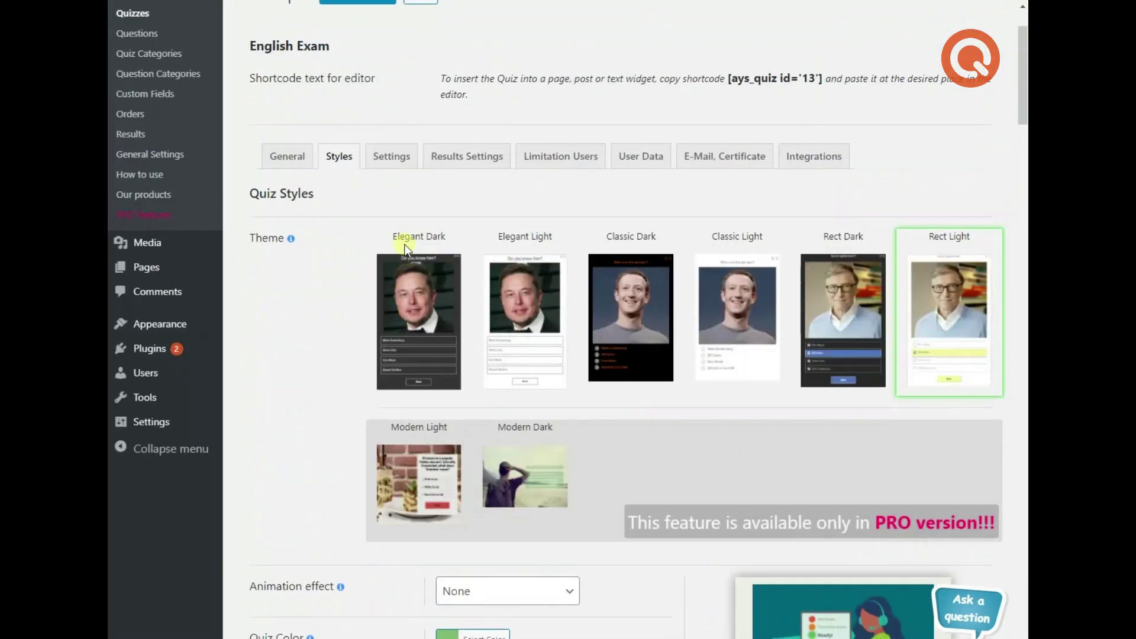
{"action": "scroll", "coordinate": [402, 243], "scroll_direction": "up", "scroll_amount": 2}
Step: Scroll through the Settings tab options: the 900-second timer, quiz scheduling and answers numbering
{"action": "left_click", "coordinate": [392, 247]}
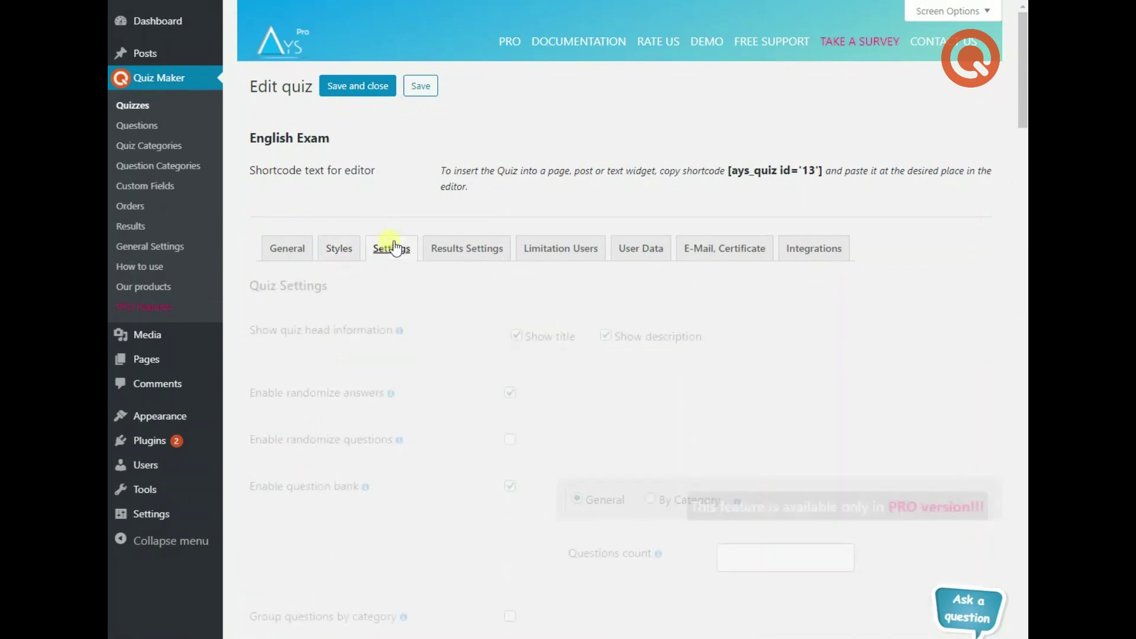
{"action": "scroll", "coordinate": [428, 311], "scroll_direction": "down", "scroll_amount": 5}
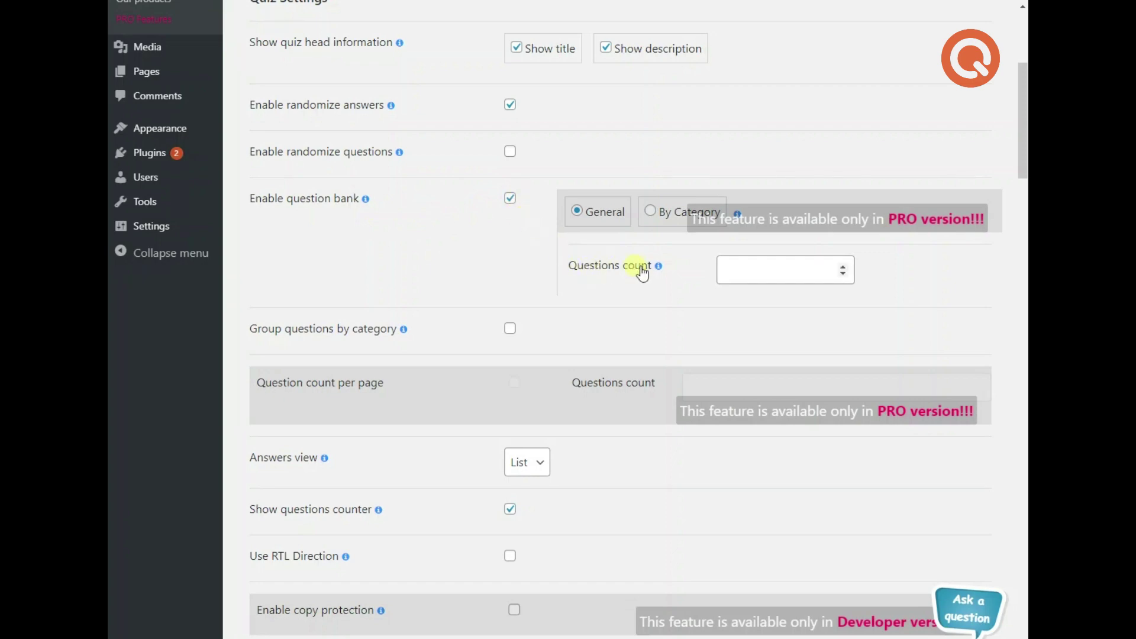
{"action": "scroll", "coordinate": [468, 258], "scroll_direction": "down", "scroll_amount": 15}
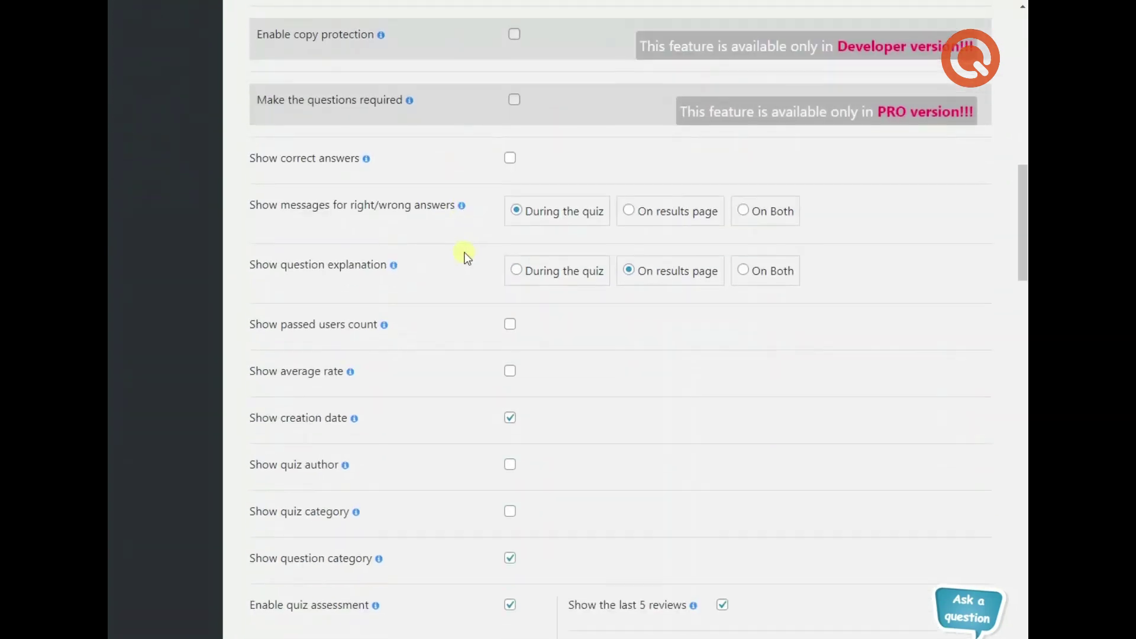
{"action": "scroll", "coordinate": [465, 258], "scroll_direction": "down", "scroll_amount": 12}
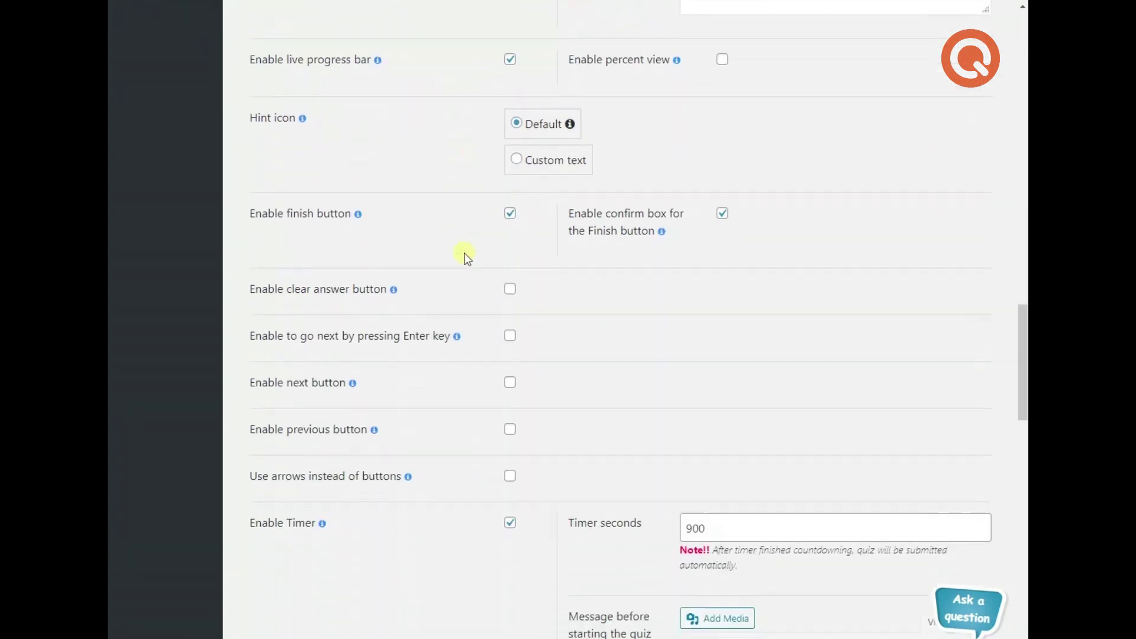
{"action": "scroll", "coordinate": [455, 260], "scroll_direction": "down", "scroll_amount": 2}
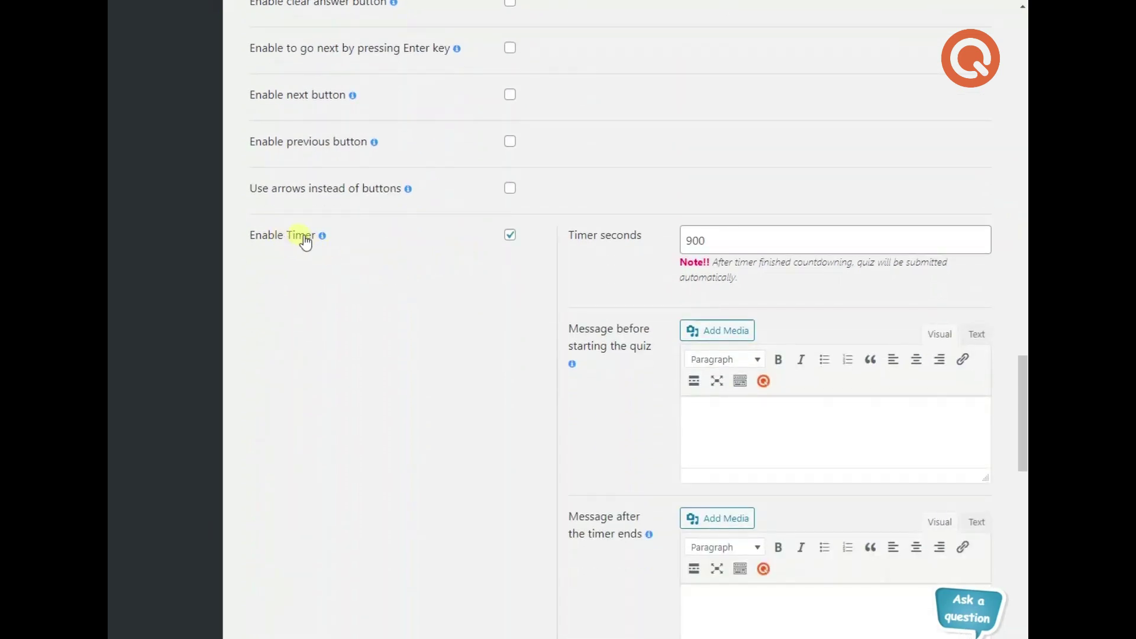
{"action": "scroll", "coordinate": [443, 236], "scroll_direction": "down", "scroll_amount": 3}
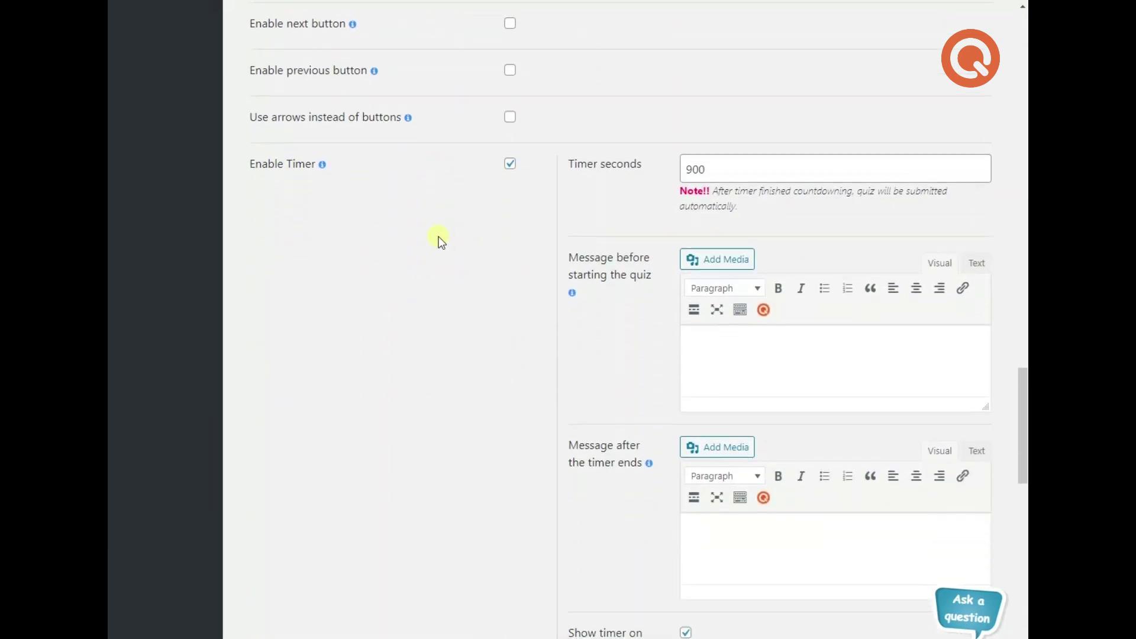
{"action": "scroll", "coordinate": [440, 239], "scroll_direction": "down", "scroll_amount": 10}
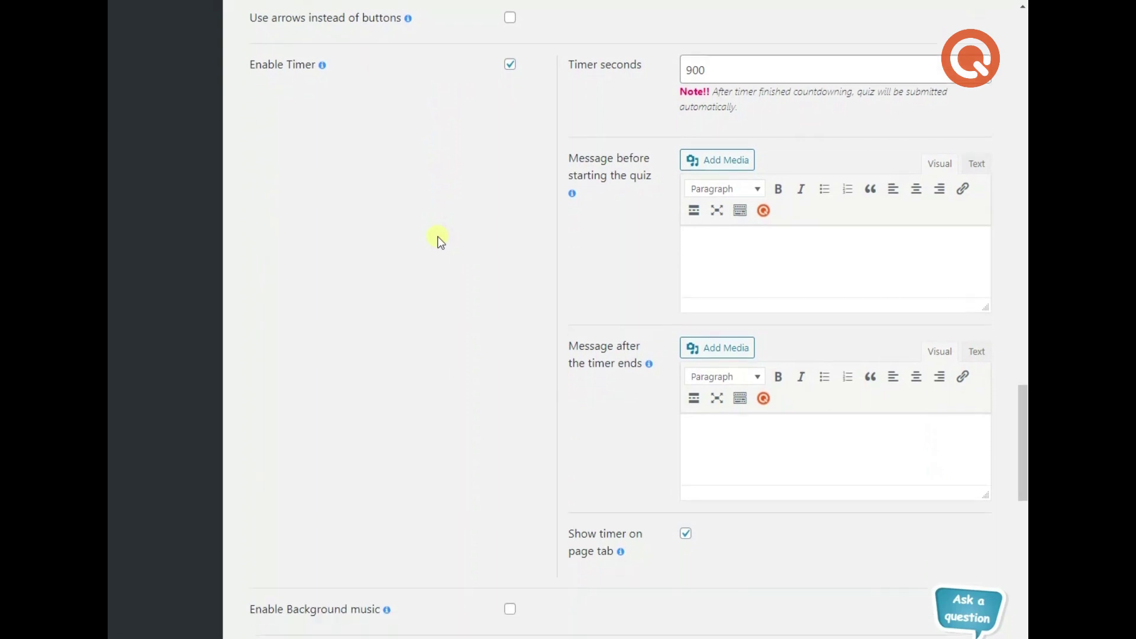
{"action": "scroll", "coordinate": [414, 231], "scroll_direction": "down", "scroll_amount": 1}
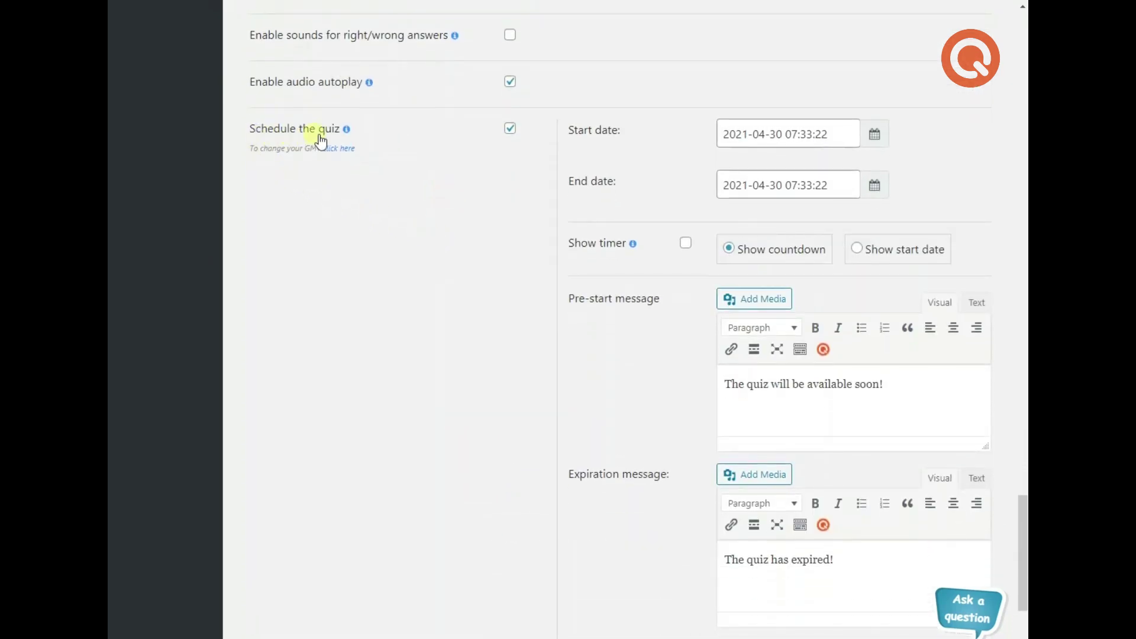
{"action": "scroll", "coordinate": [325, 239], "scroll_direction": "down", "scroll_amount": 4}
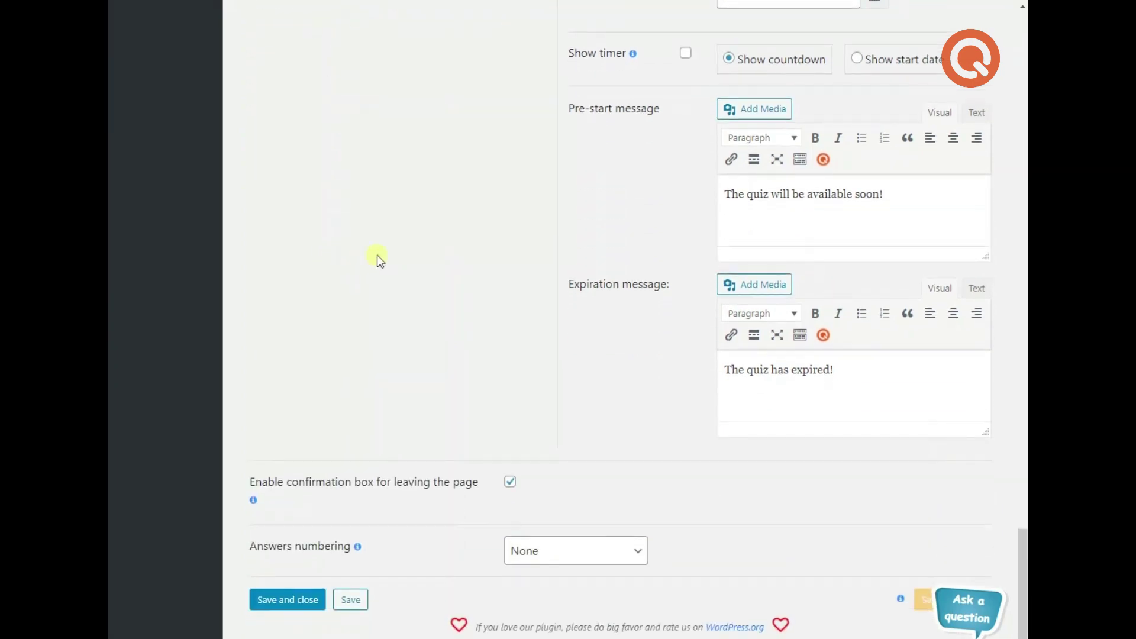
{"action": "scroll", "coordinate": [376, 252], "scroll_direction": "up", "scroll_amount": 12}
{"action": "scroll", "coordinate": [373, 239], "scroll_direction": "up", "scroll_amount": 20}
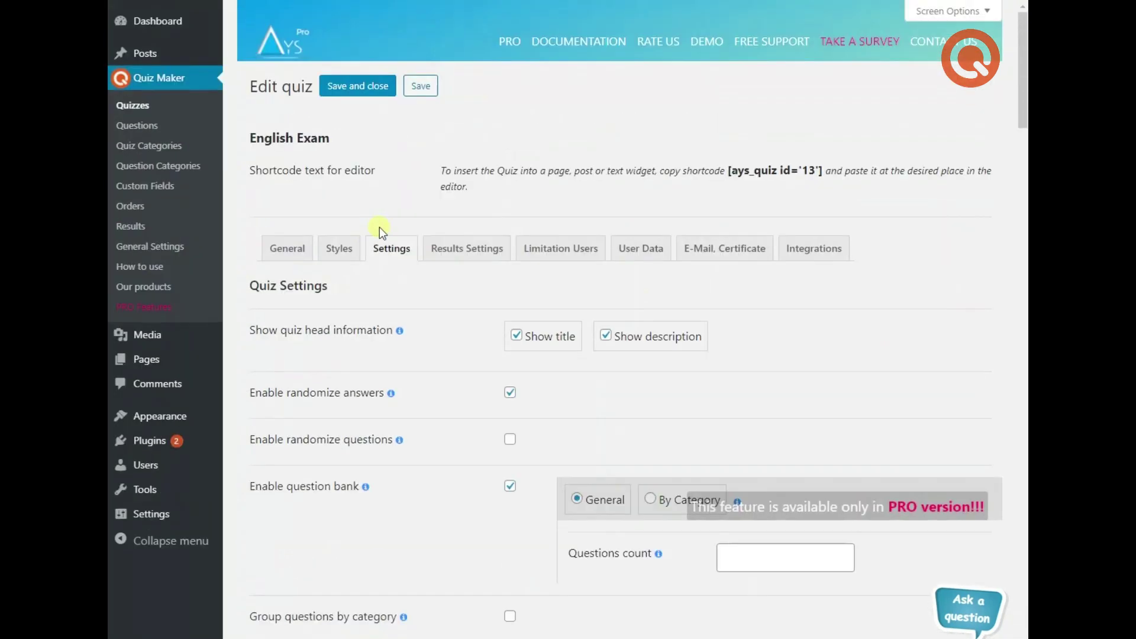
Step: Look over the Results Settings tab, then switch to the Limitation Users tab
{"action": "left_click", "coordinate": [467, 248]}
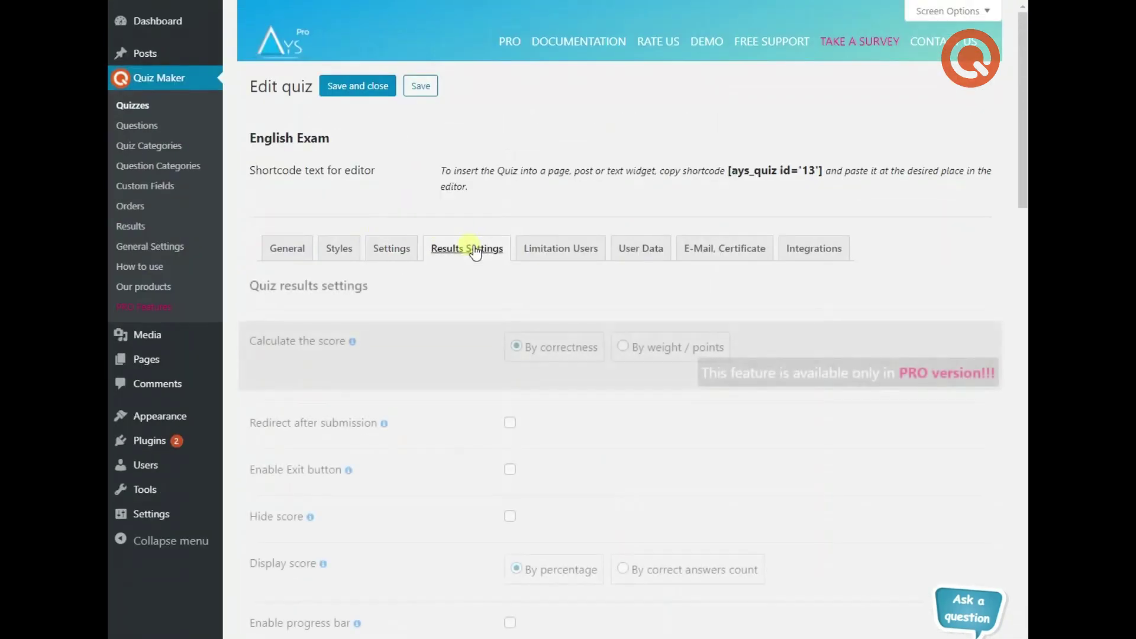
{"action": "scroll", "coordinate": [447, 284], "scroll_direction": "down", "scroll_amount": 1}
{"action": "scroll", "coordinate": [447, 293], "scroll_direction": "down", "scroll_amount": 16}
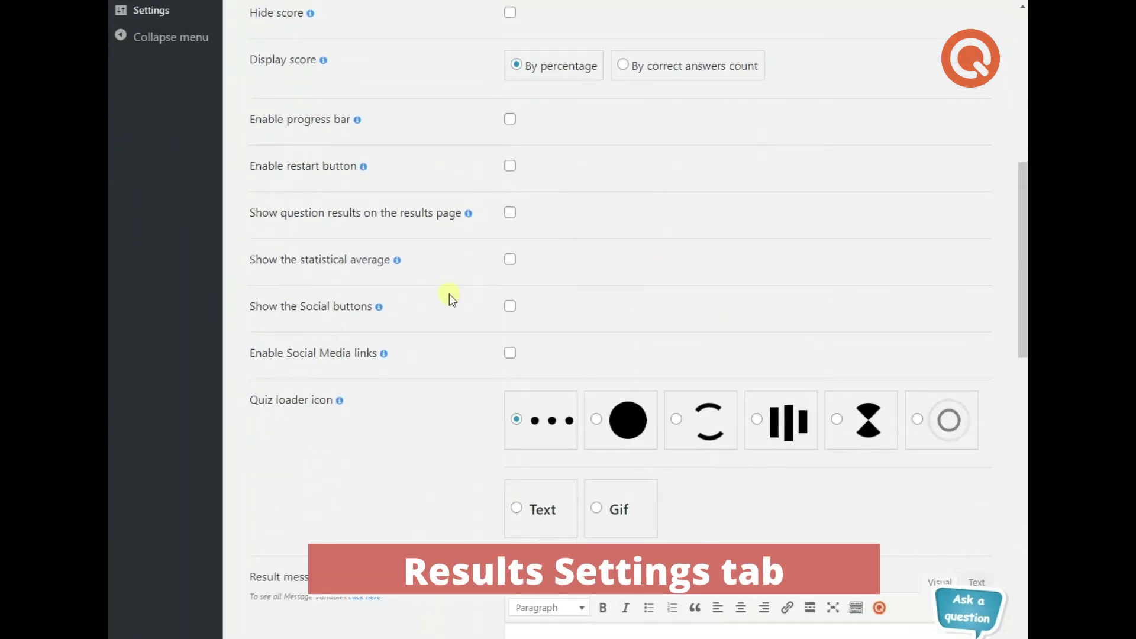
{"action": "scroll", "coordinate": [449, 294], "scroll_direction": "down", "scroll_amount": 8}
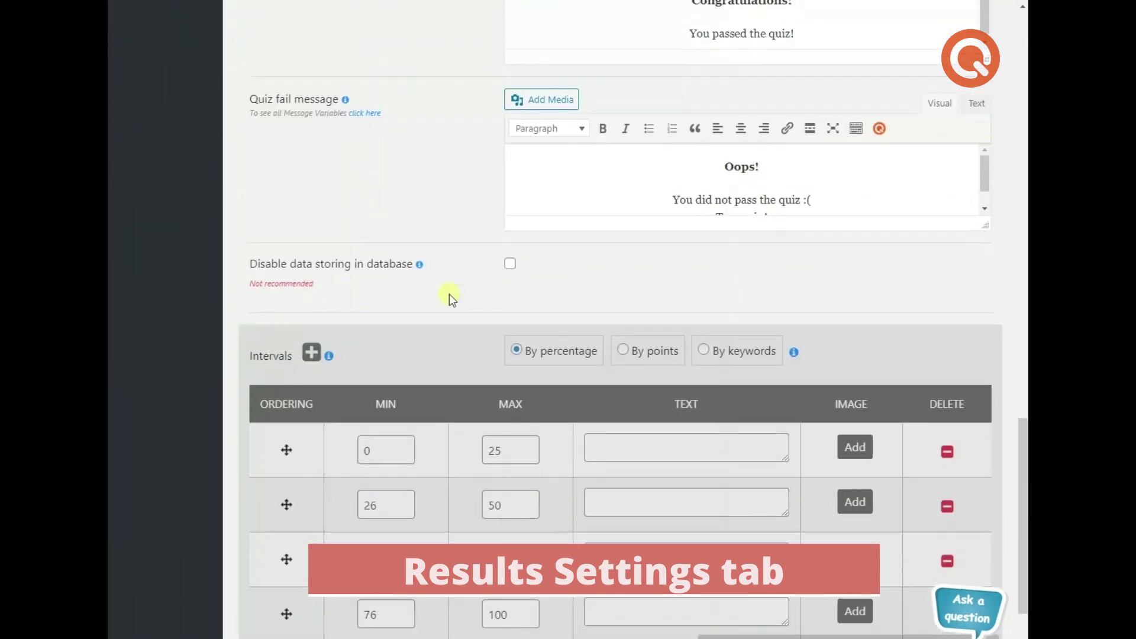
{"action": "scroll", "coordinate": [449, 290], "scroll_direction": "up", "scroll_amount": 20}
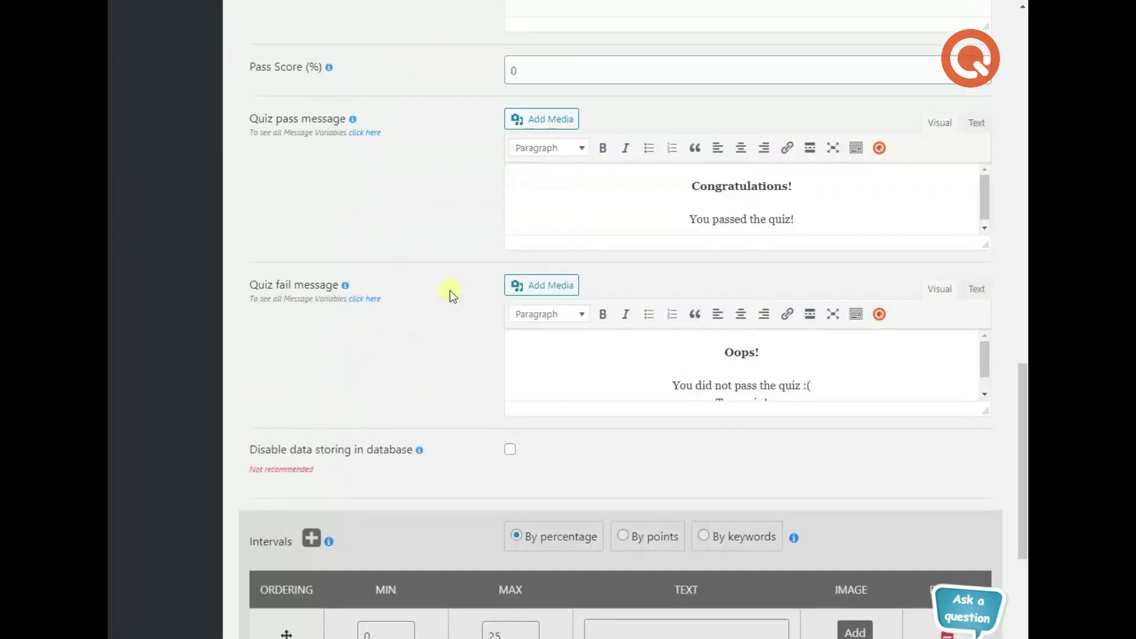
{"action": "scroll", "coordinate": [449, 289], "scroll_direction": "up", "scroll_amount": 3}
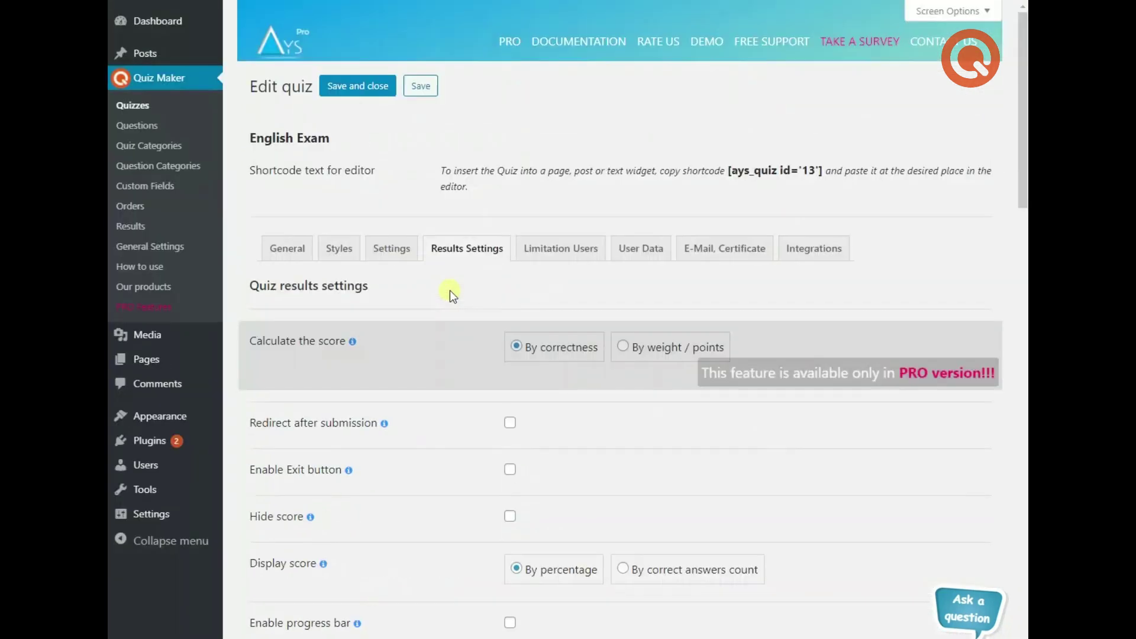
{"action": "left_click", "coordinate": [546, 257]}
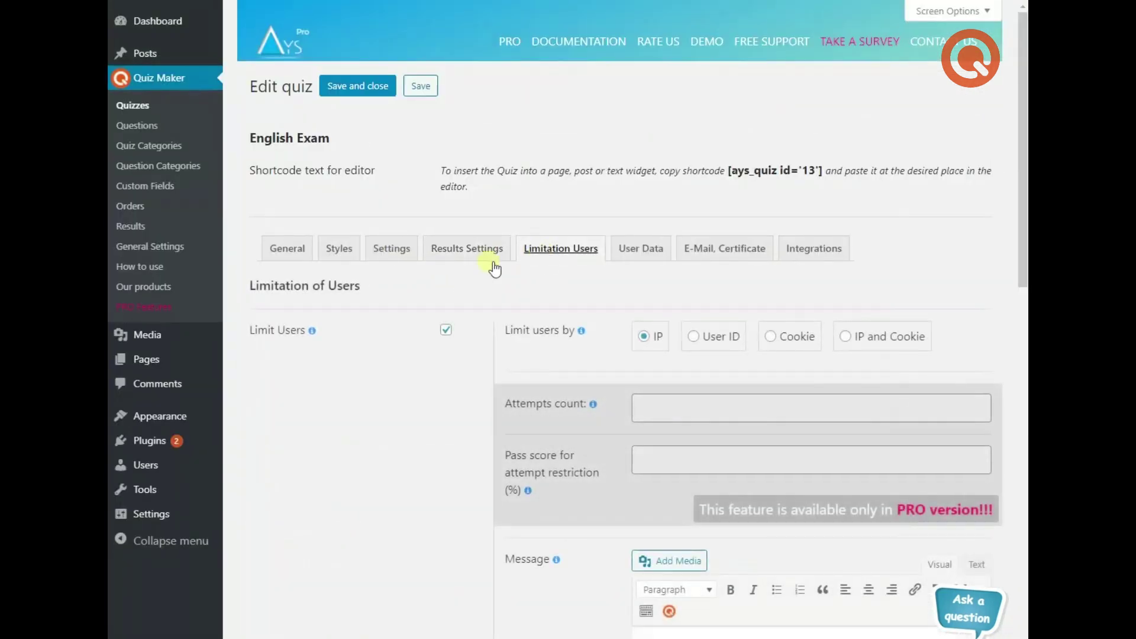
Step: Scroll through the Limit Users by IP options, then switch to the User Data tab
{"action": "scroll", "coordinate": [416, 286], "scroll_direction": "down", "scroll_amount": 2}
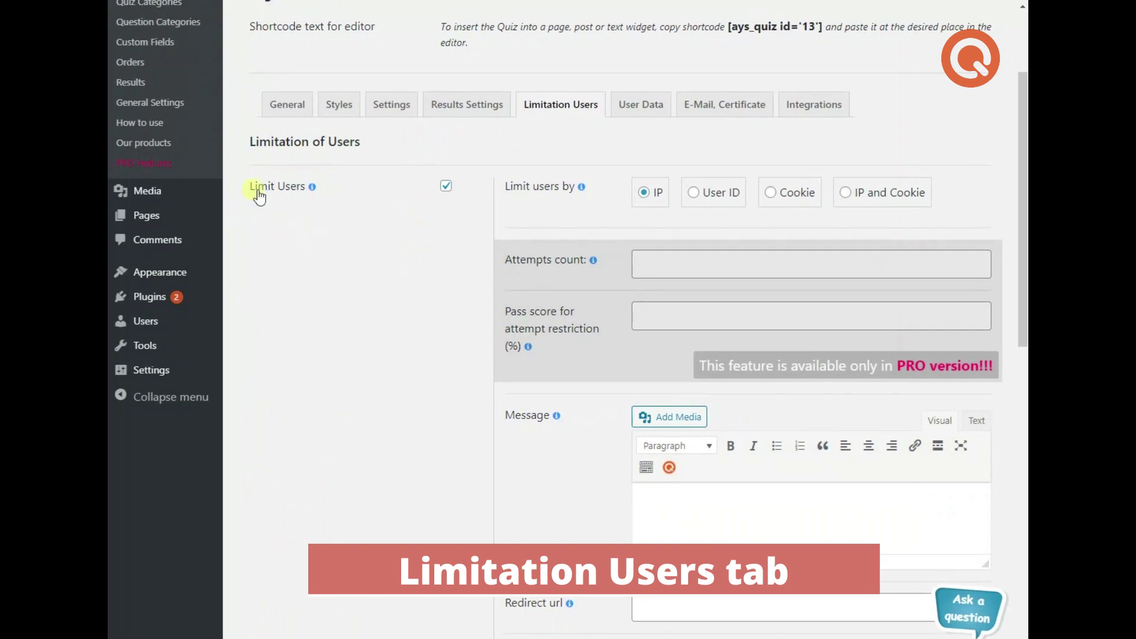
{"action": "scroll", "coordinate": [340, 236], "scroll_direction": "down", "scroll_amount": 2}
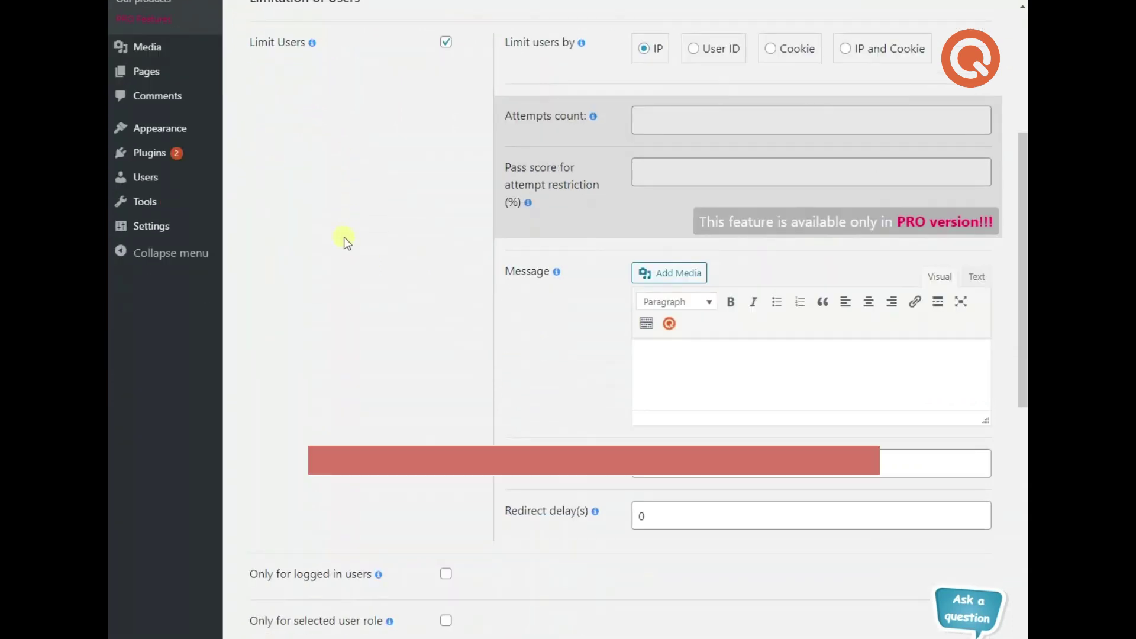
{"action": "scroll", "coordinate": [344, 239], "scroll_direction": "down", "scroll_amount": 8}
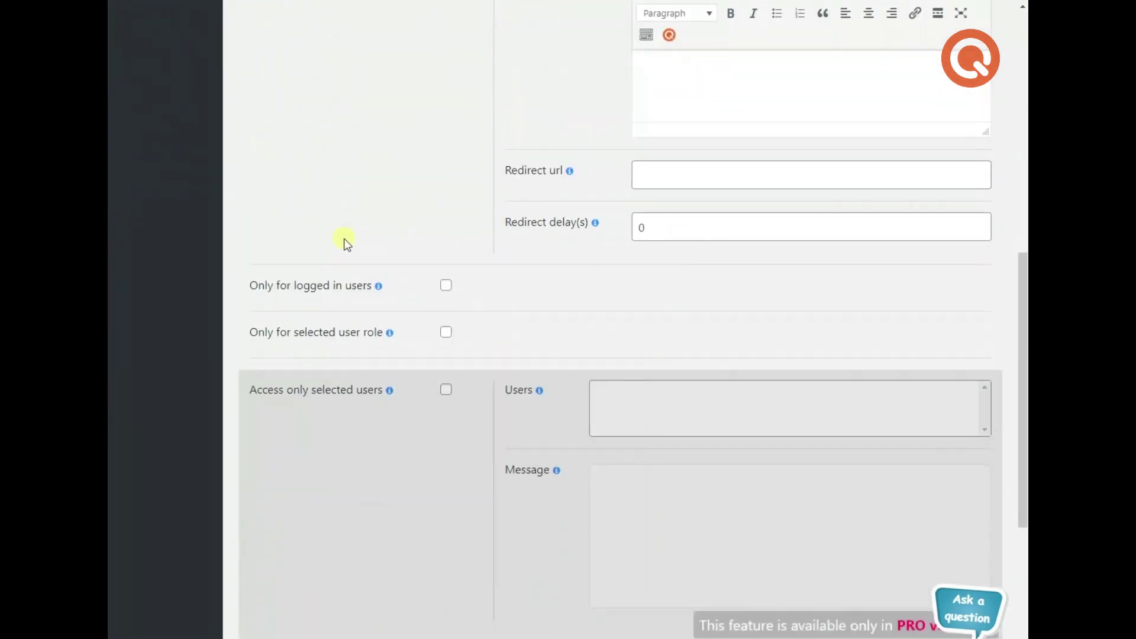
{"action": "scroll", "coordinate": [343, 239], "scroll_direction": "up", "scroll_amount": 12}
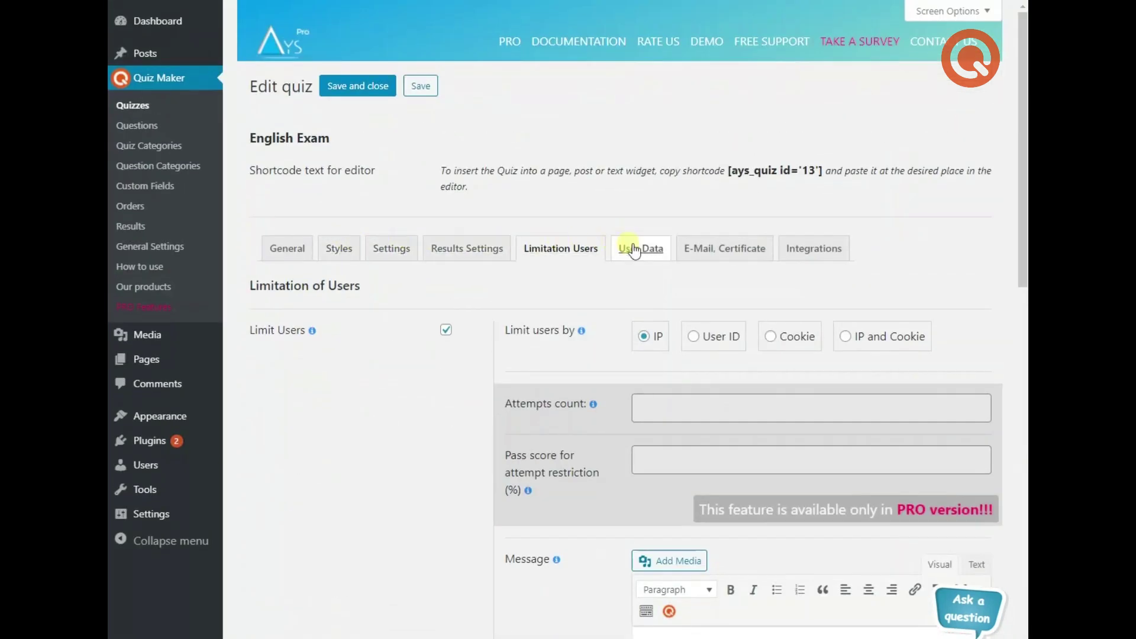
{"action": "left_click", "coordinate": [635, 250]}
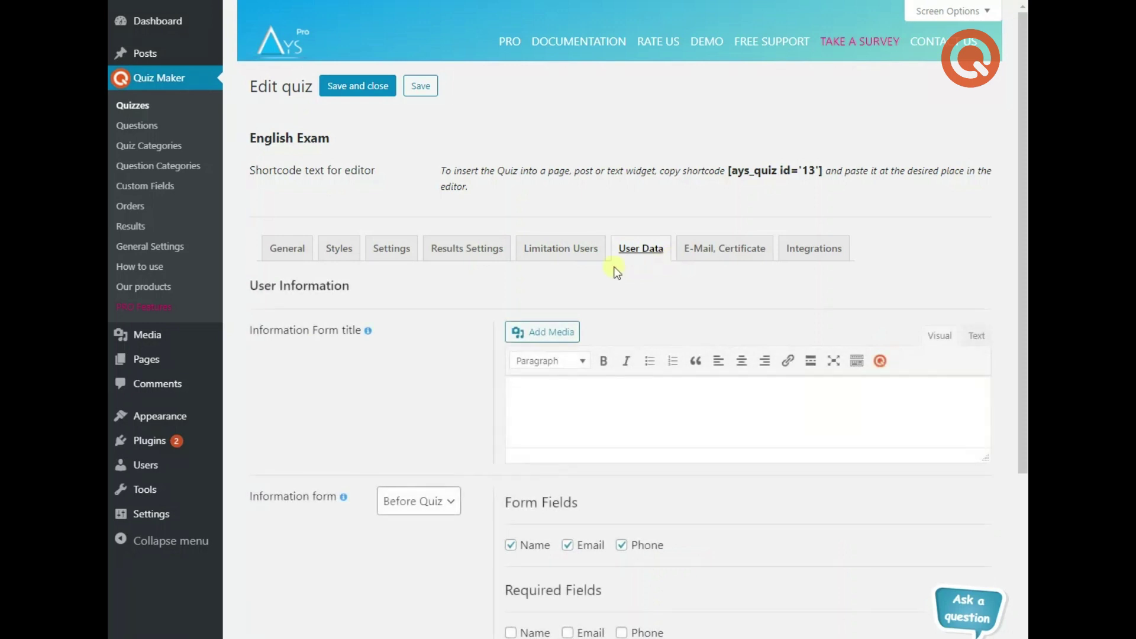
Step: Confirm the information form stays set to Before Quiz
{"action": "scroll", "coordinate": [432, 272], "scroll_direction": "down", "scroll_amount": 4}
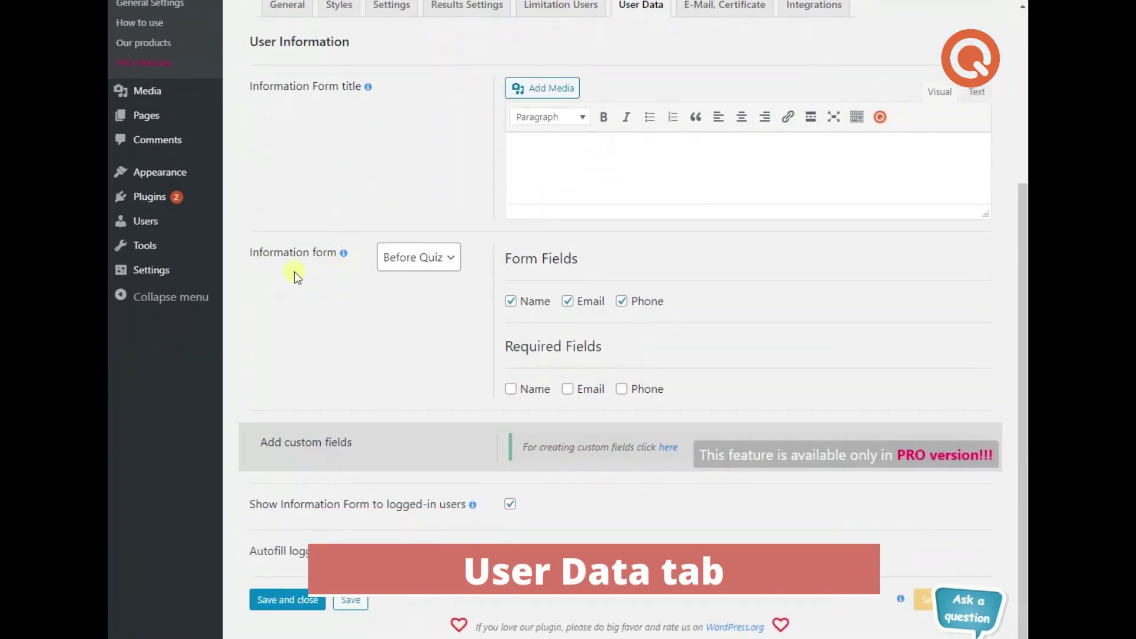
{"action": "left_click", "coordinate": [406, 263]}
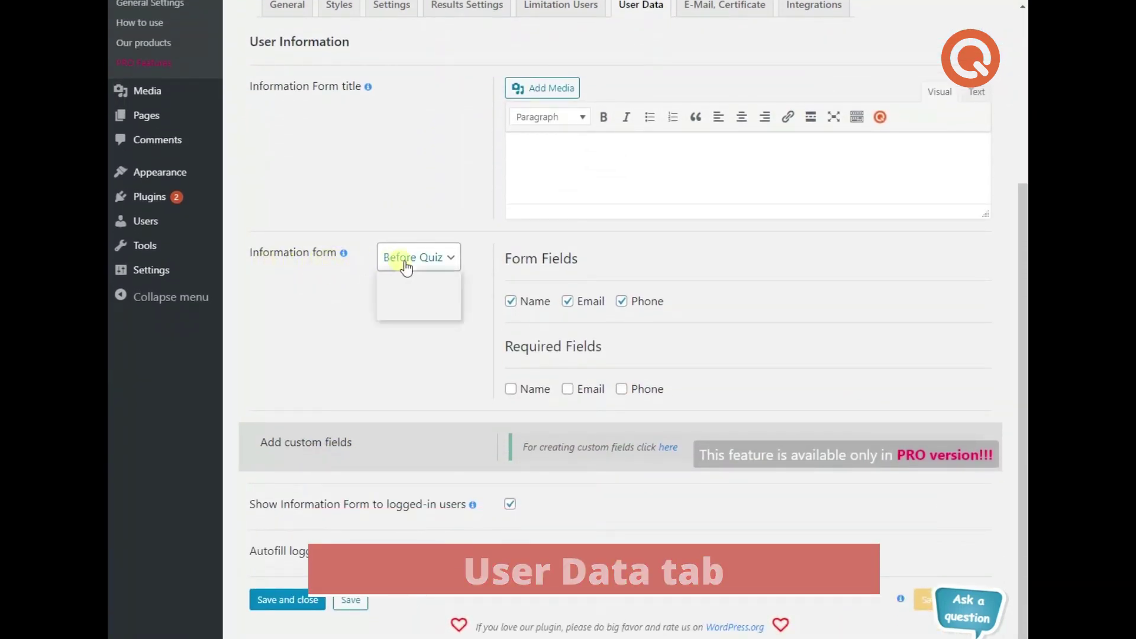
{"action": "left_click", "coordinate": [424, 340]}
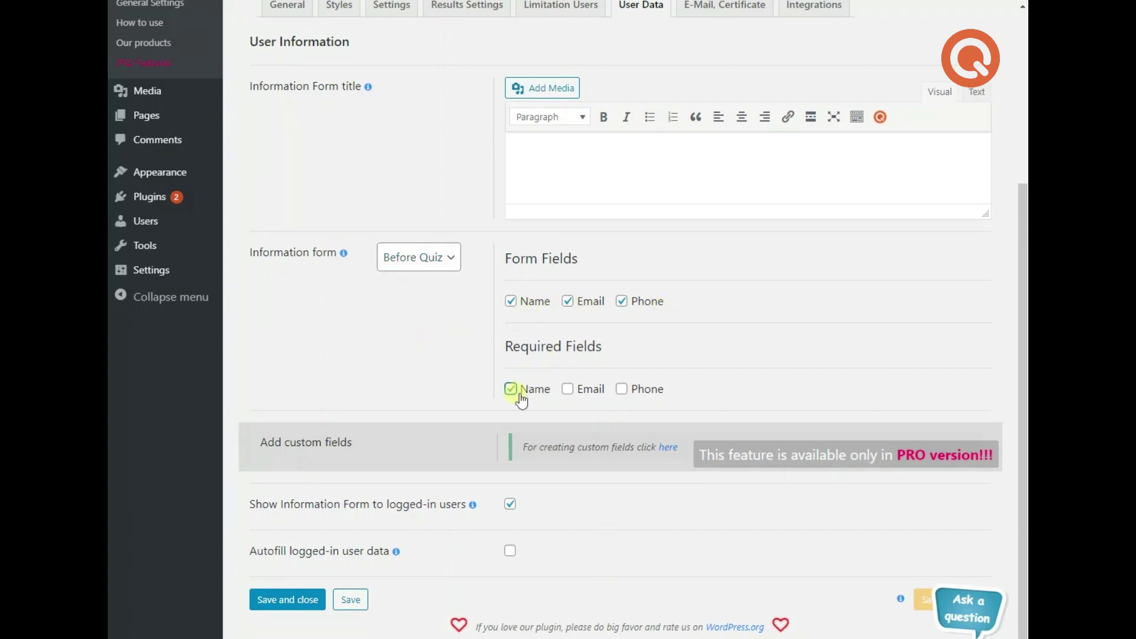
{"action": "scroll", "coordinate": [366, 384], "scroll_direction": "up", "scroll_amount": 4}
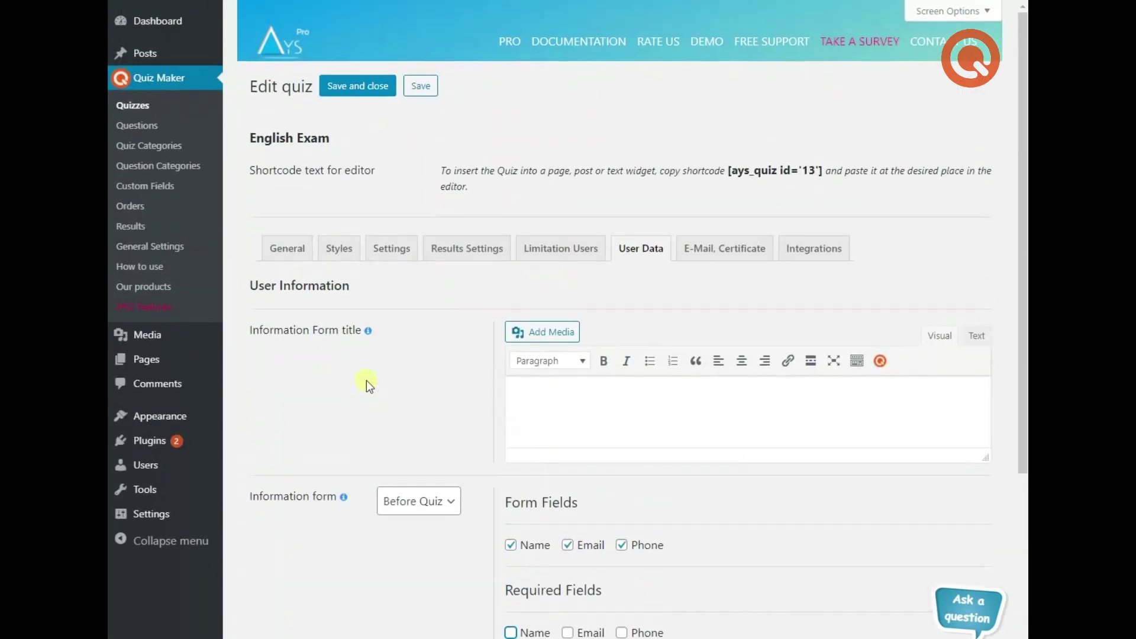
Step: Scroll through the E-Mail, Certificate settings
{"action": "left_click", "coordinate": [723, 249]}
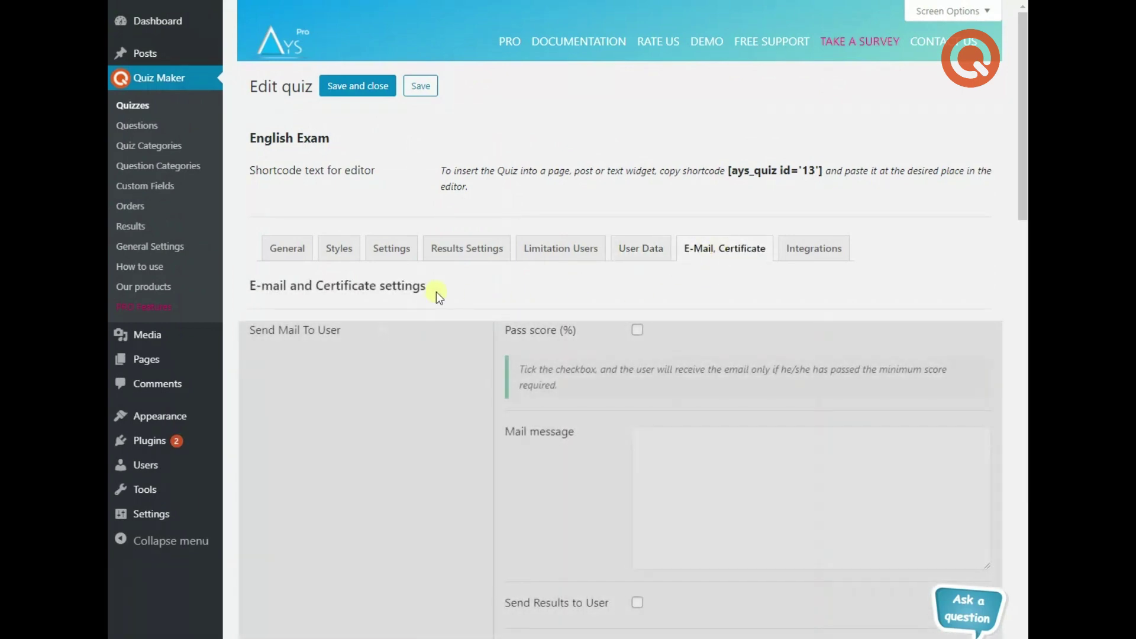
{"action": "scroll", "coordinate": [435, 292], "scroll_direction": "down", "scroll_amount": 3}
{"action": "scroll", "coordinate": [438, 292], "scroll_direction": "down", "scroll_amount": 13}
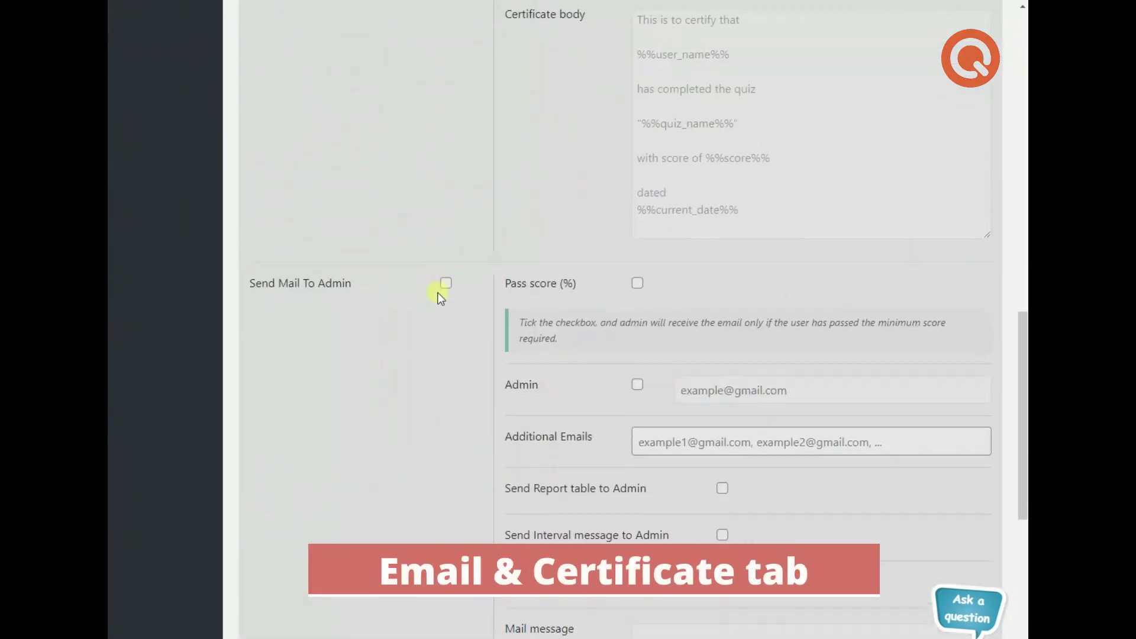
{"action": "scroll", "coordinate": [437, 293], "scroll_direction": "down", "scroll_amount": 2}
{"action": "scroll", "coordinate": [438, 292], "scroll_direction": "up", "scroll_amount": 16}
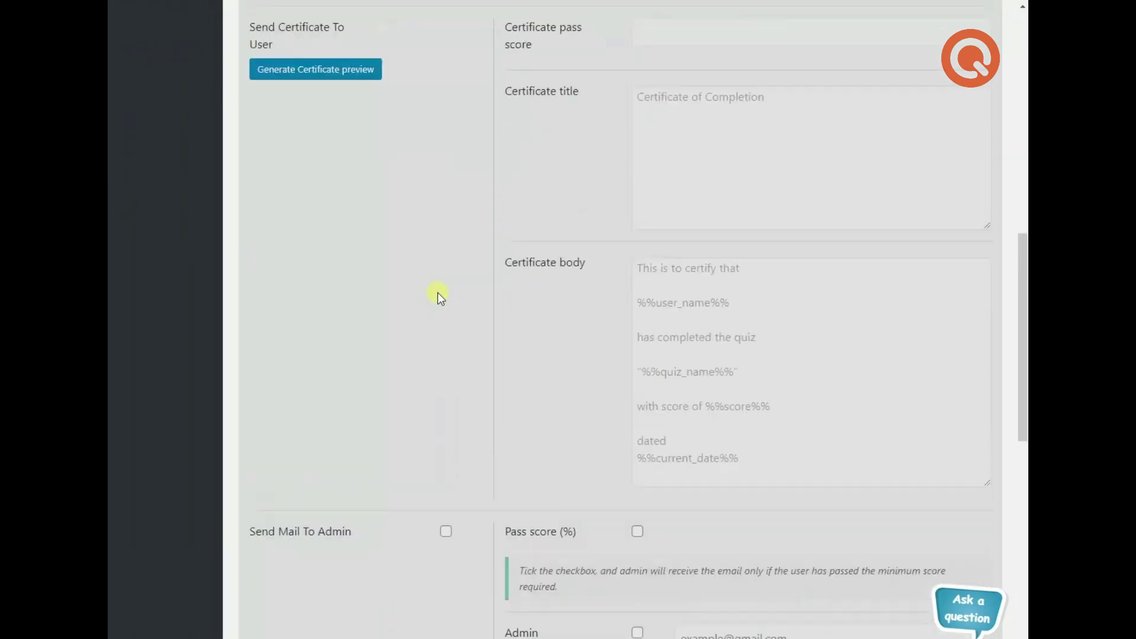
{"action": "scroll", "coordinate": [438, 292], "scroll_direction": "up", "scroll_amount": 3}
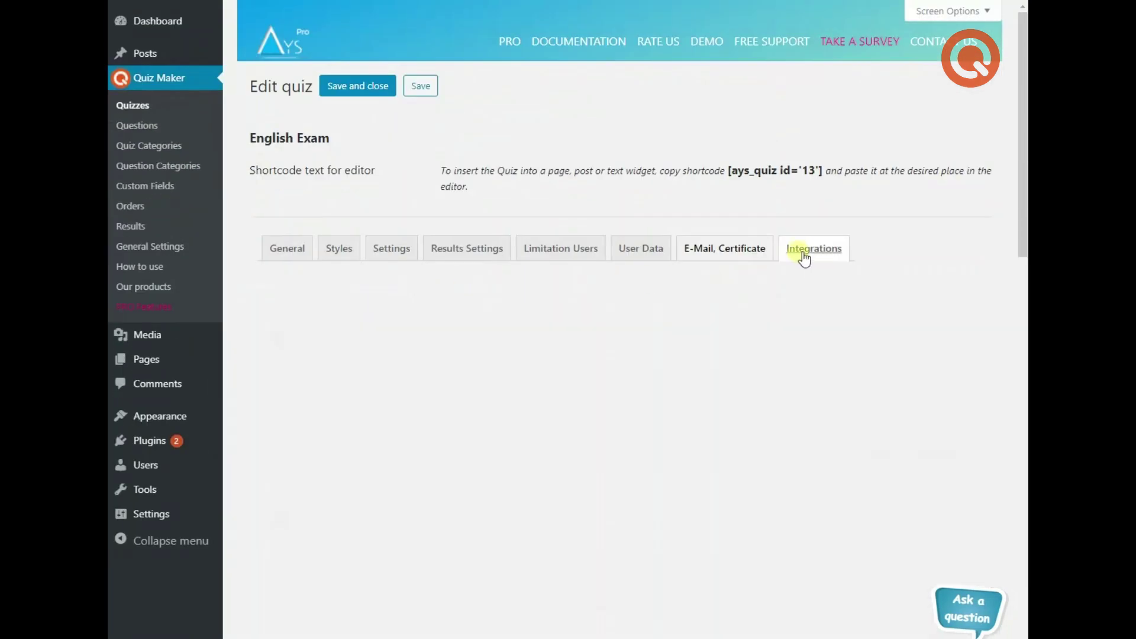
{"action": "scroll", "coordinate": [457, 292], "scroll_direction": "down", "scroll_amount": 7}
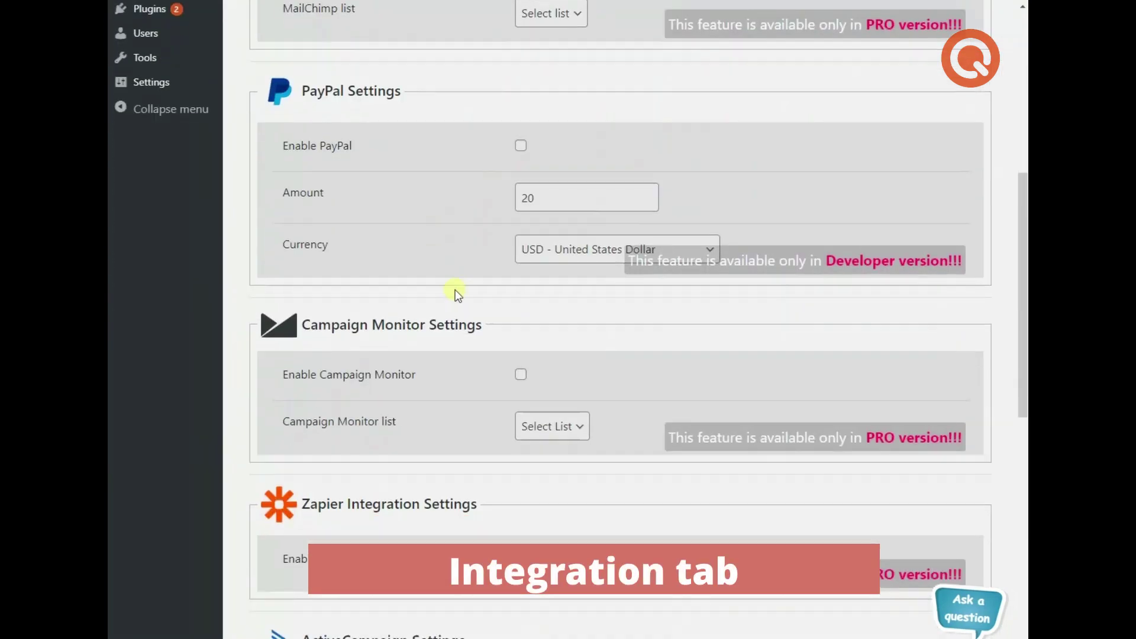
{"action": "scroll", "coordinate": [457, 292], "scroll_direction": "down", "scroll_amount": 10}
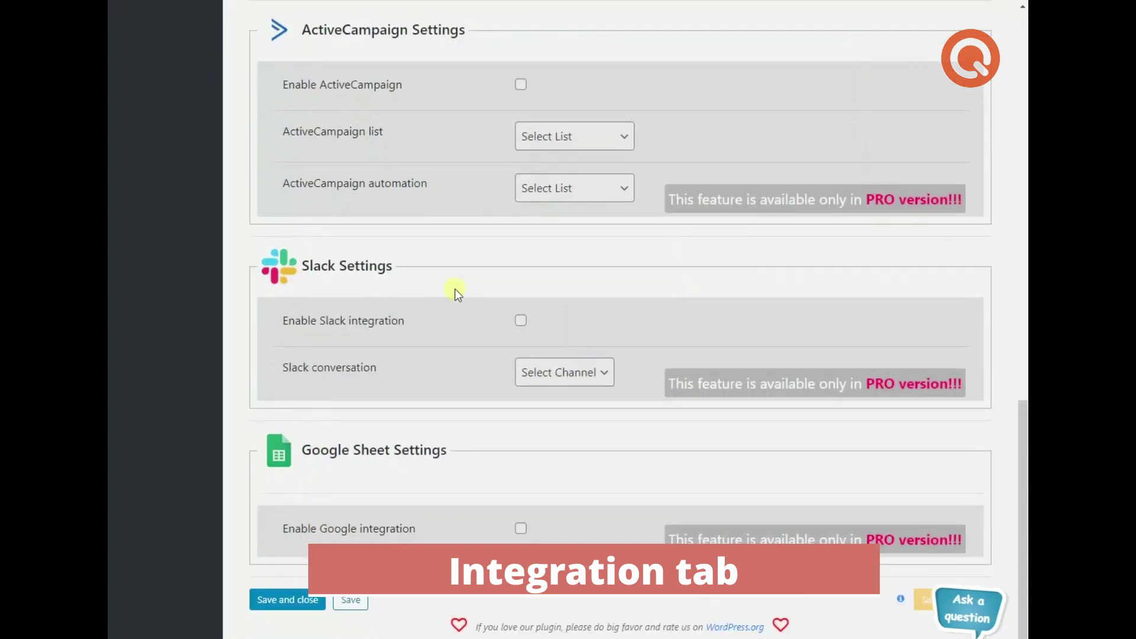
{"action": "scroll", "coordinate": [455, 289], "scroll_direction": "up", "scroll_amount": 15}
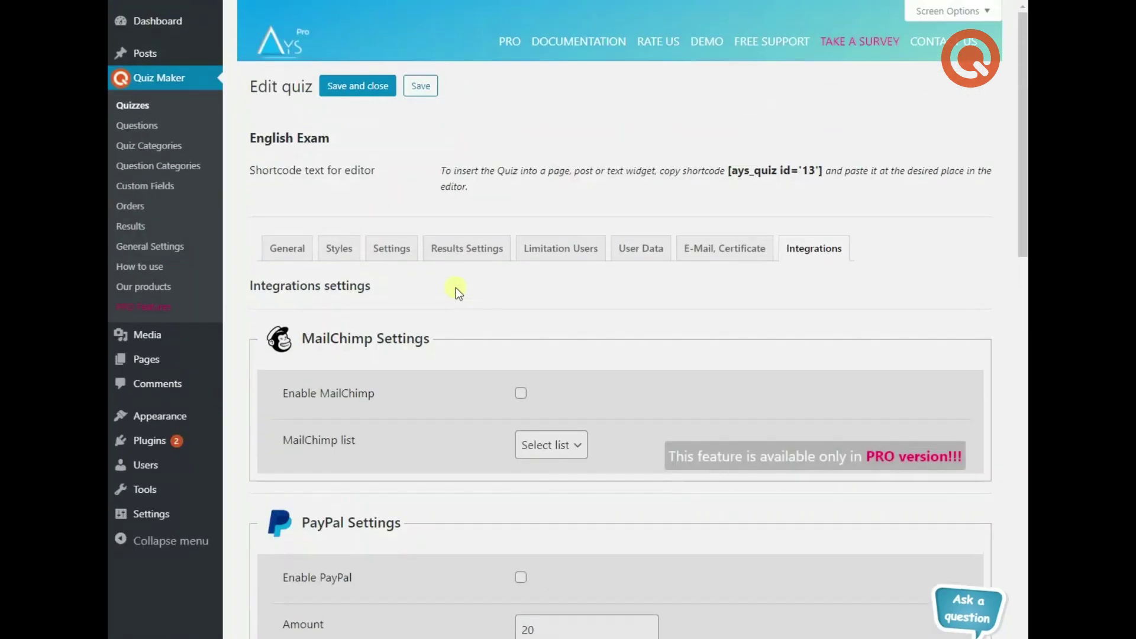
{"action": "left_click", "coordinate": [371, 90]}
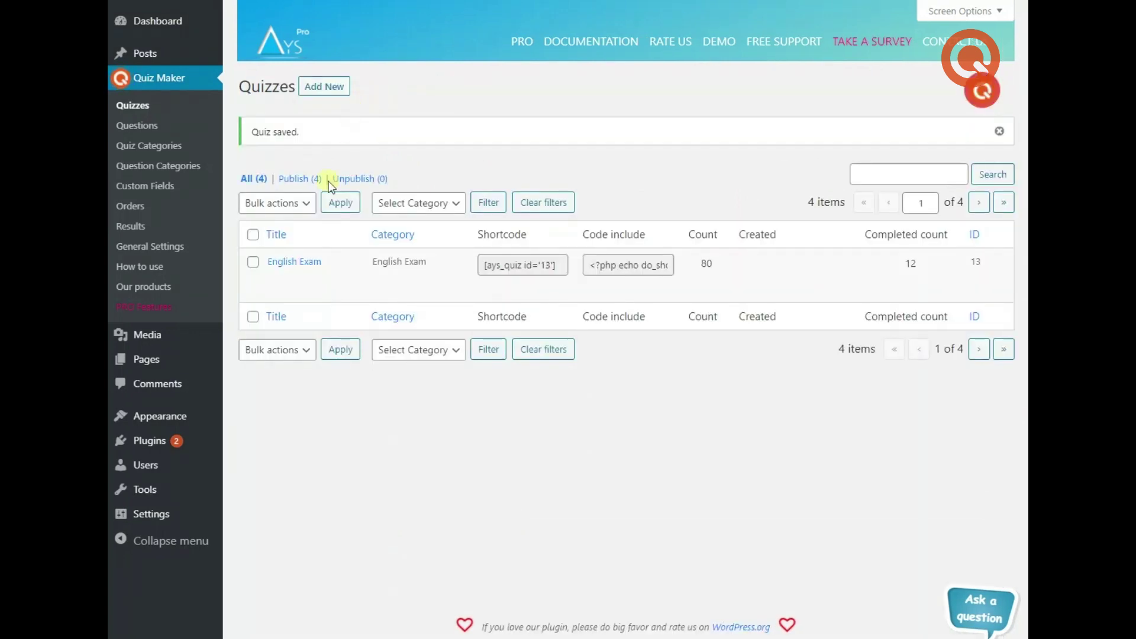
Step: Copy the shortcode [ays_quiz id='13'] from the Quizzes list and switch to the Quiz page editor
{"action": "mouse_move", "coordinate": [311, 262]}
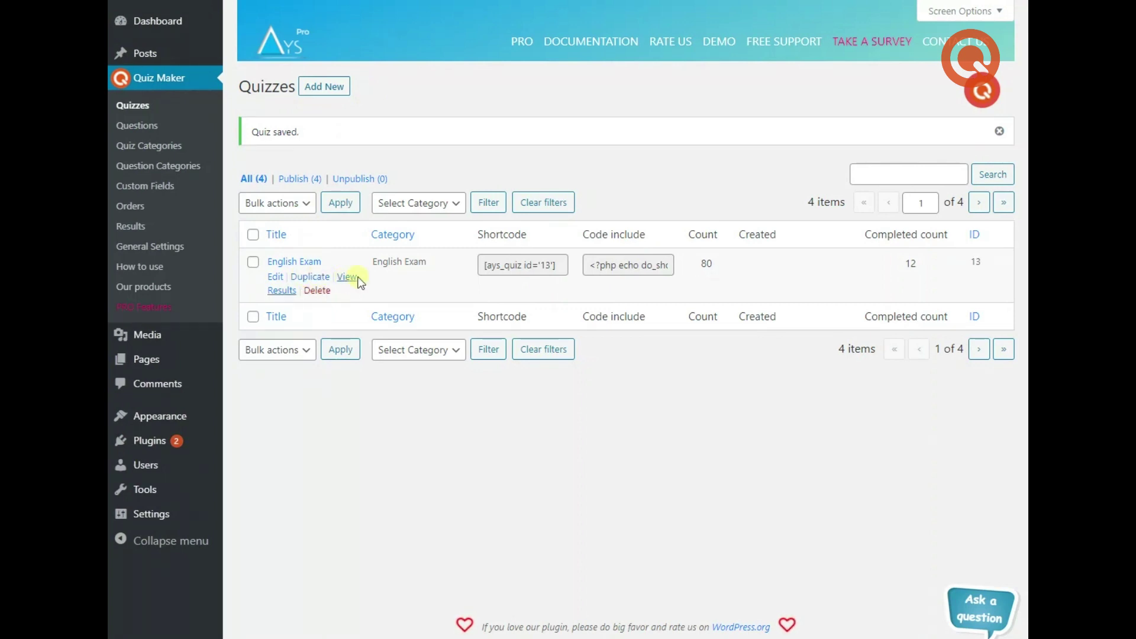
{"action": "left_click", "coordinate": [507, 269]}
{"action": "key", "text": "ctrl+c"}
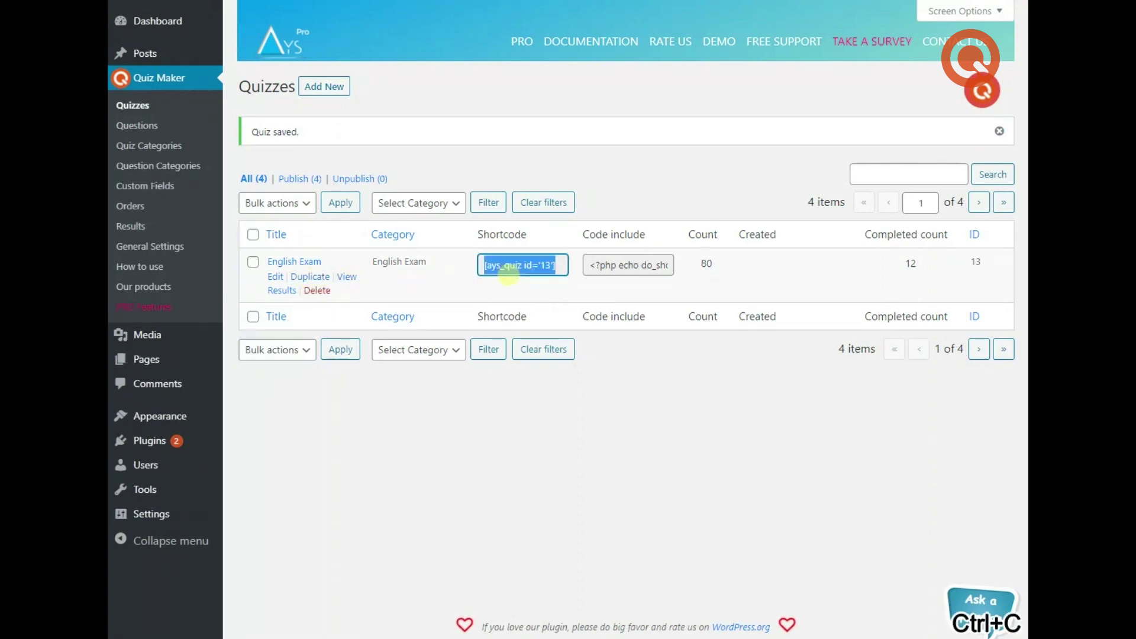
{"action": "key", "text": "ctrl+Tab"}
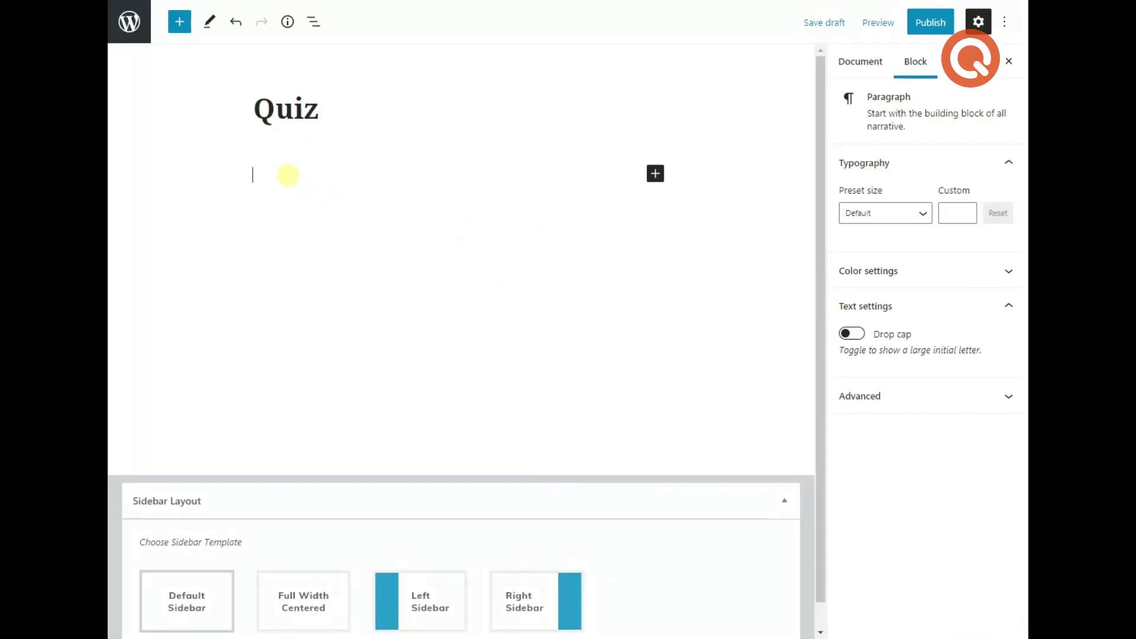
Step: Paste [ays_quiz id='13'] on the Quiz page and add a Quiz Maker block below it
{"action": "key", "text": "ctrl+v"}
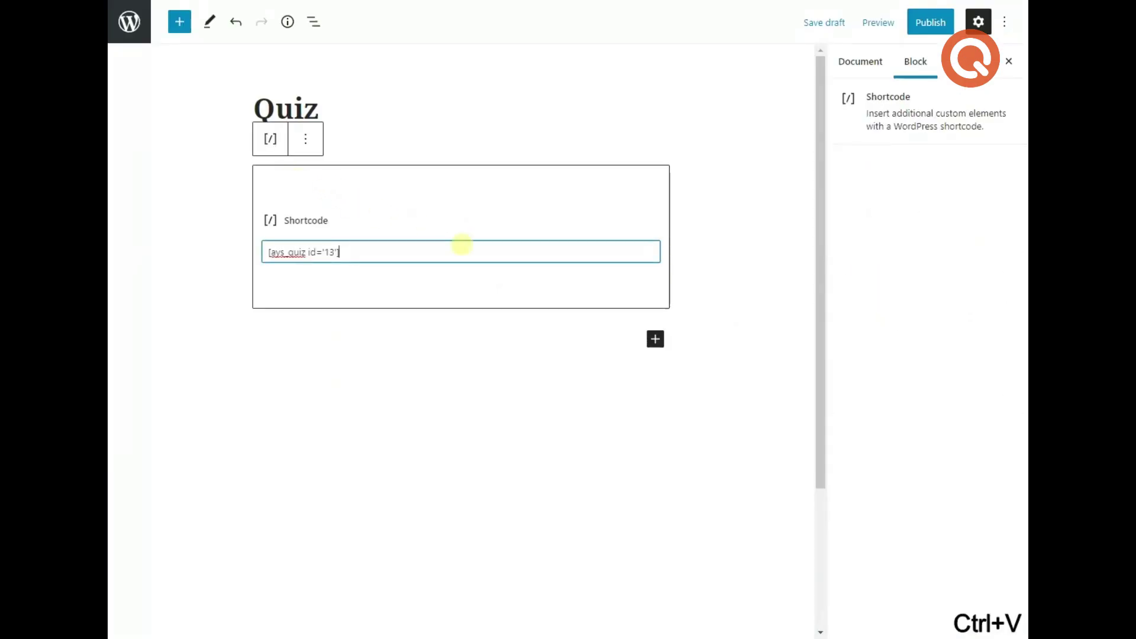
{"action": "left_click", "coordinate": [655, 340]}
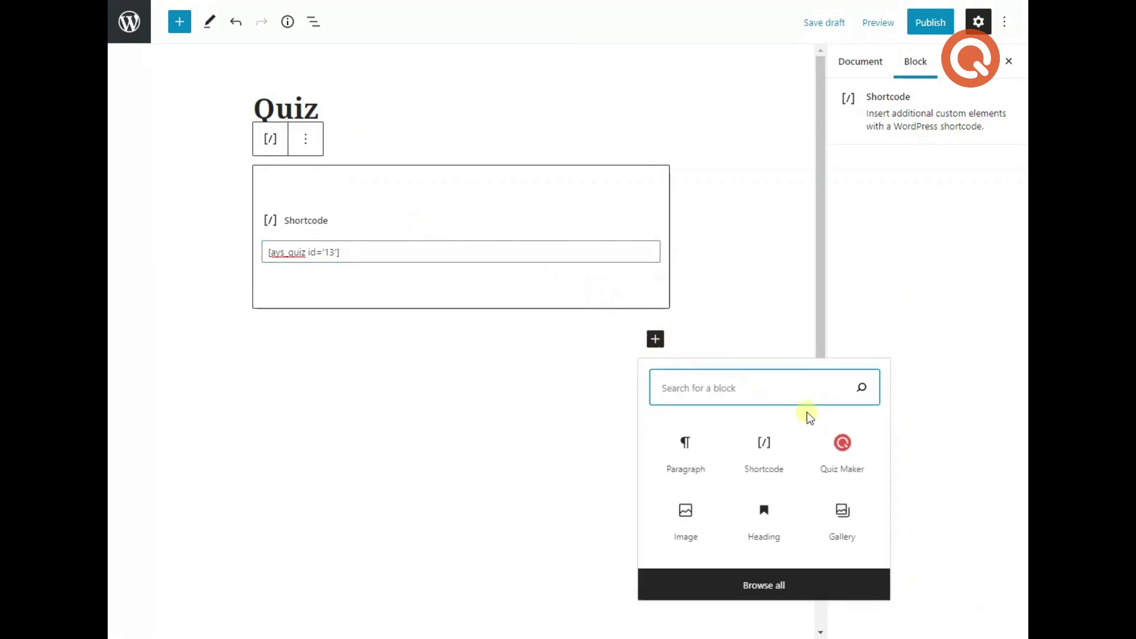
{"action": "left_click", "coordinate": [842, 442]}
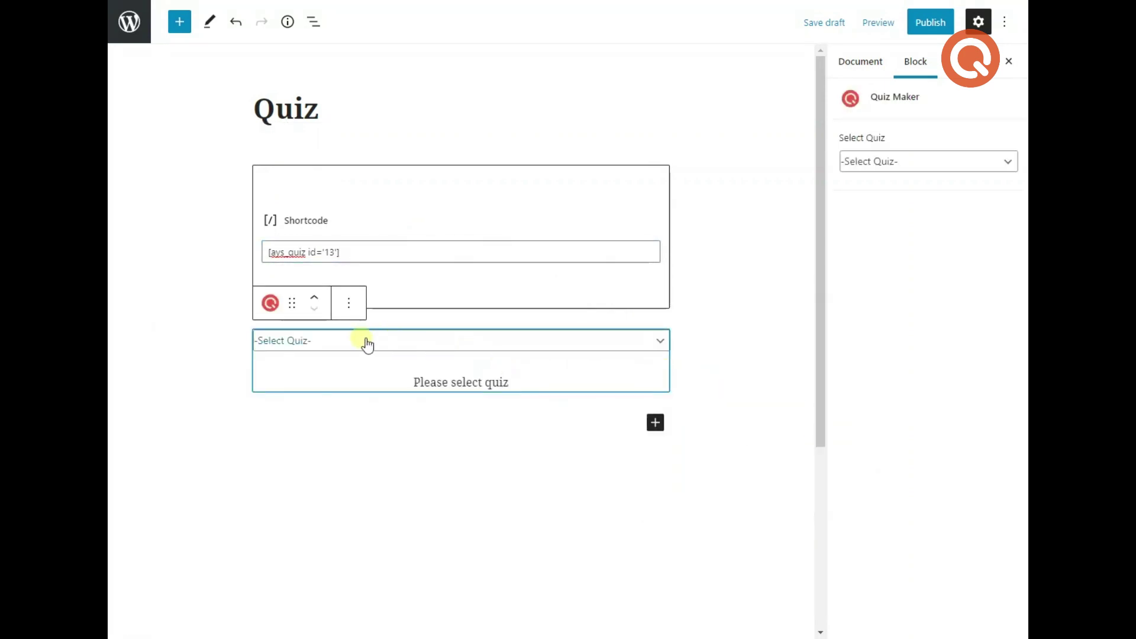
{"action": "left_click", "coordinate": [343, 344]}
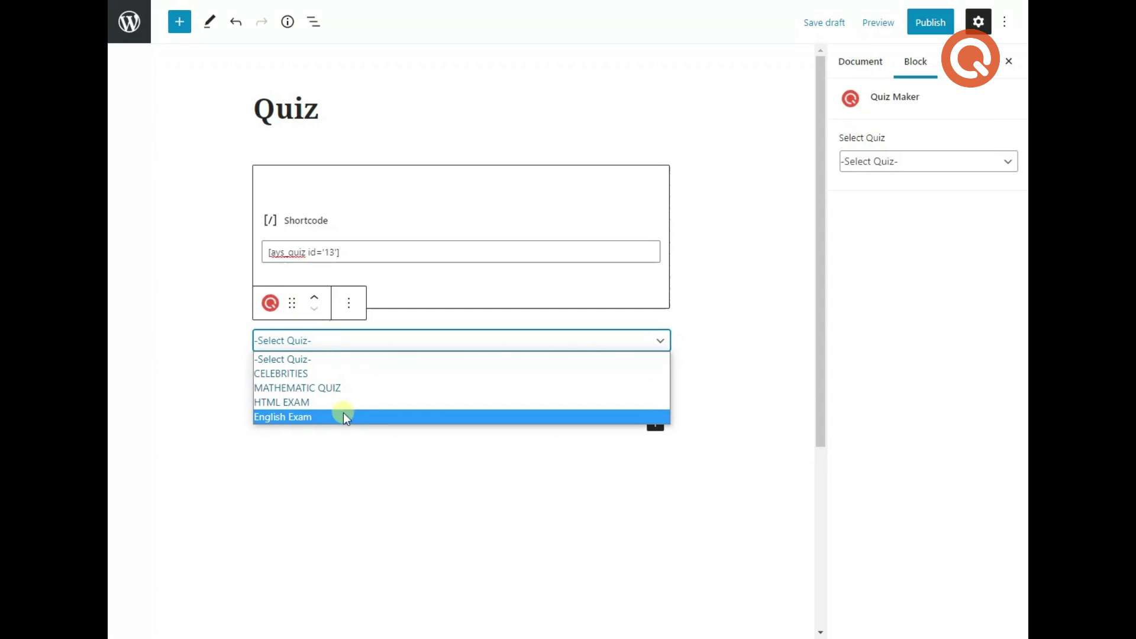
{"action": "key", "text": "ctrl+Tab"}
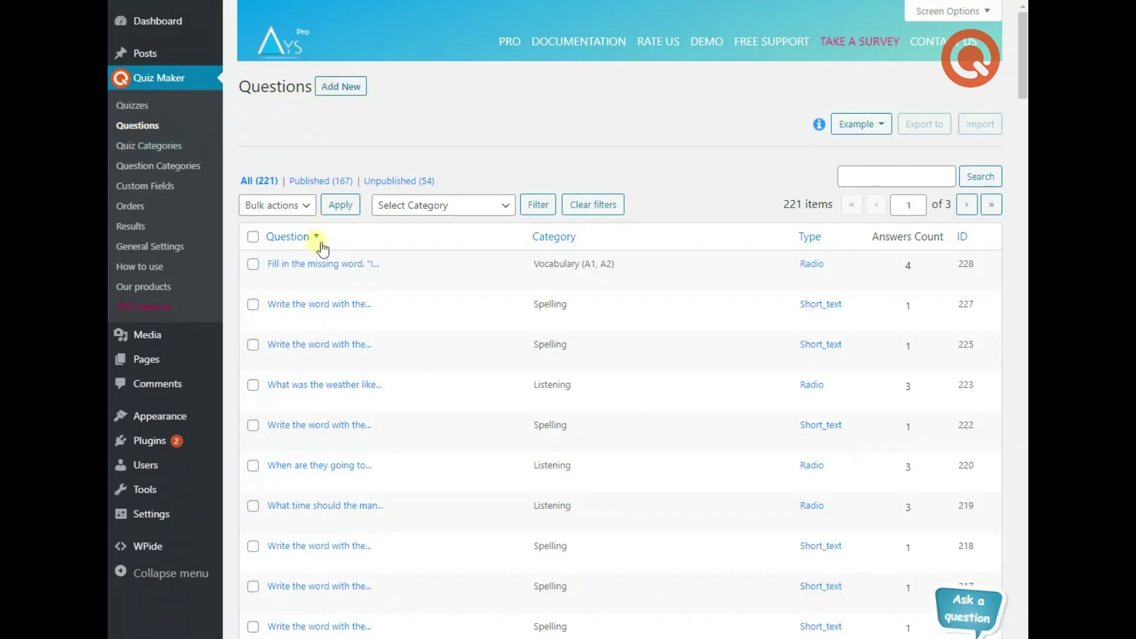
Step: Open the 'Fill in the missing word' question, keep its Radio type, and check headache is correct
{"action": "left_click", "coordinate": [319, 264]}
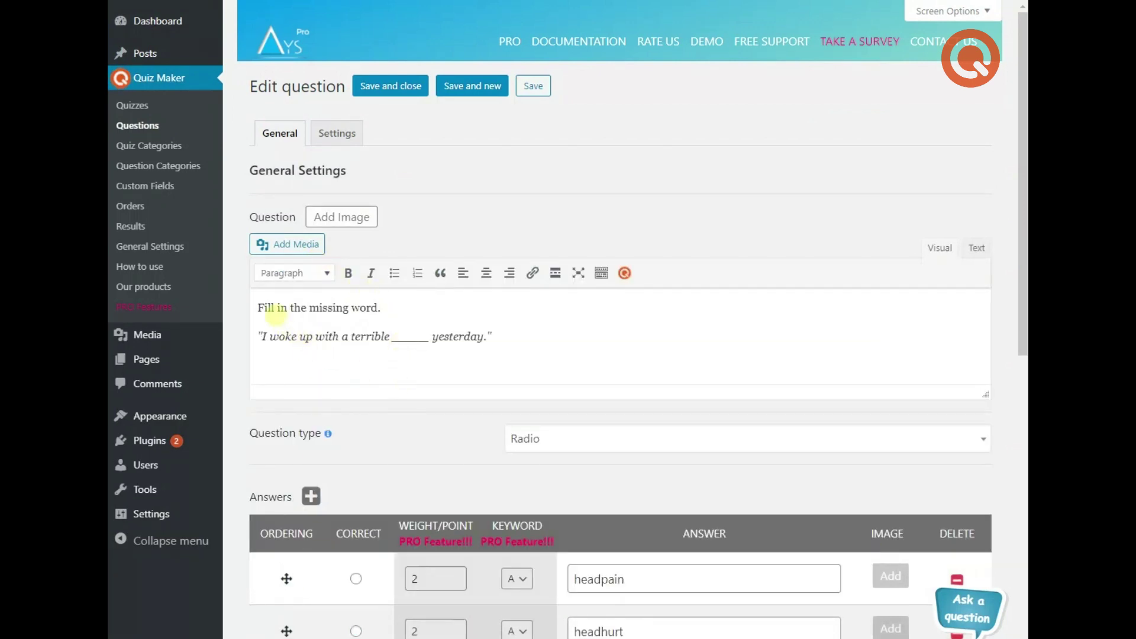
{"action": "scroll", "coordinate": [450, 340], "scroll_direction": "down", "scroll_amount": 1}
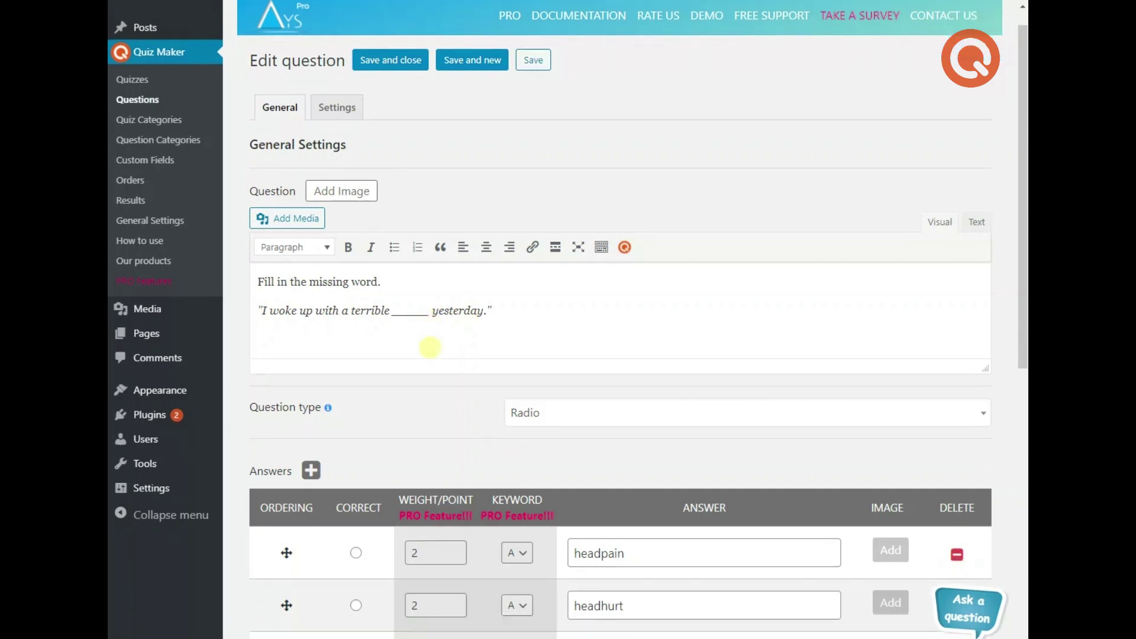
{"action": "left_click", "coordinate": [520, 365]}
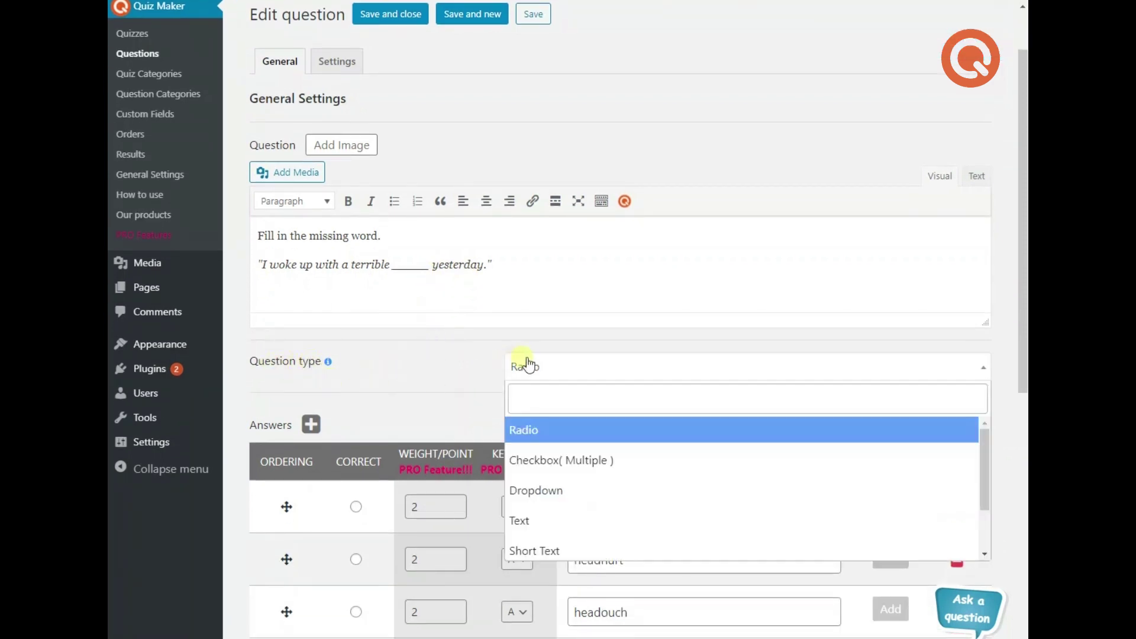
{"action": "scroll", "coordinate": [545, 473], "scroll_direction": "down", "scroll_amount": 1}
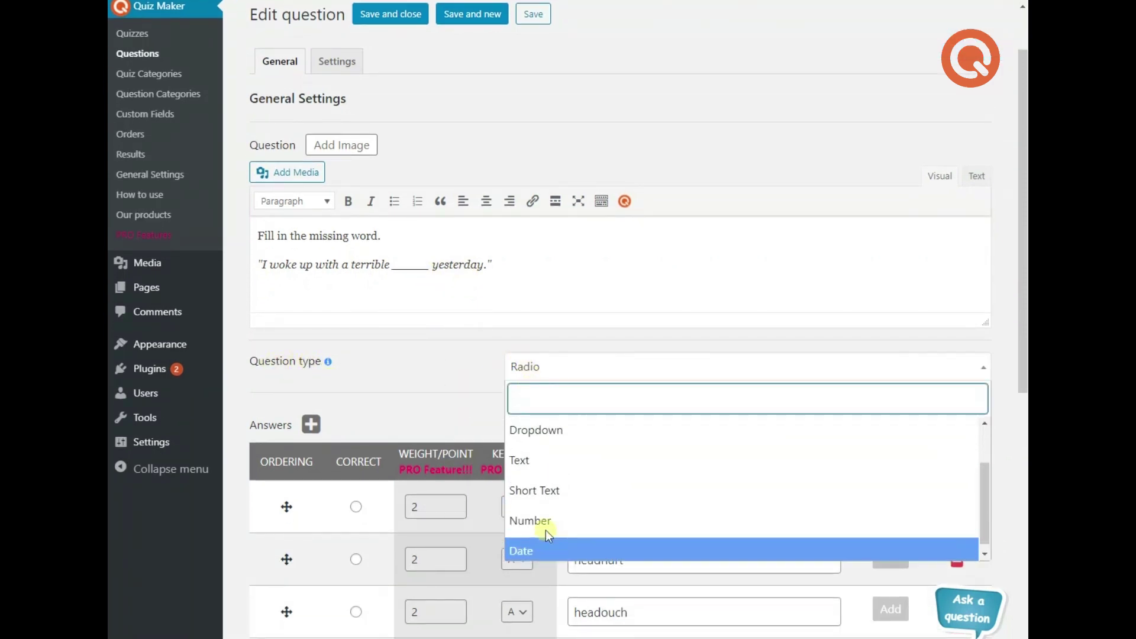
{"action": "scroll", "coordinate": [543, 503], "scroll_direction": "up", "scroll_amount": 1}
{"action": "left_click", "coordinate": [414, 384]}
{"action": "scroll", "coordinate": [426, 314], "scroll_direction": "down", "scroll_amount": 7}
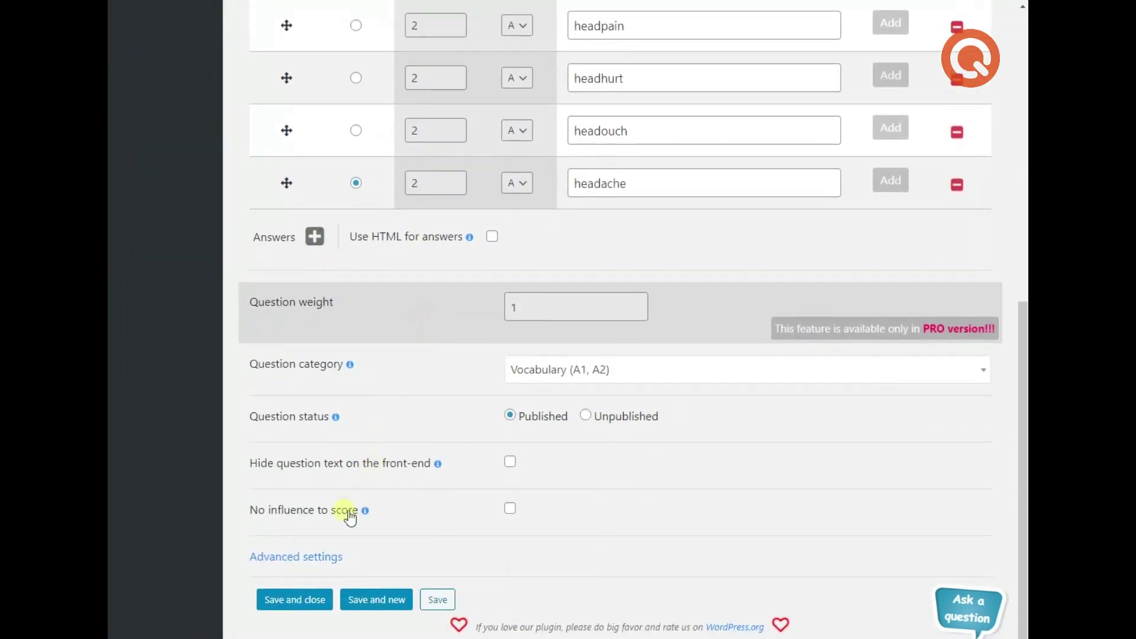
Step: Look through the missing-word question's Advanced settings, then save and close it
{"action": "left_click", "coordinate": [320, 558]}
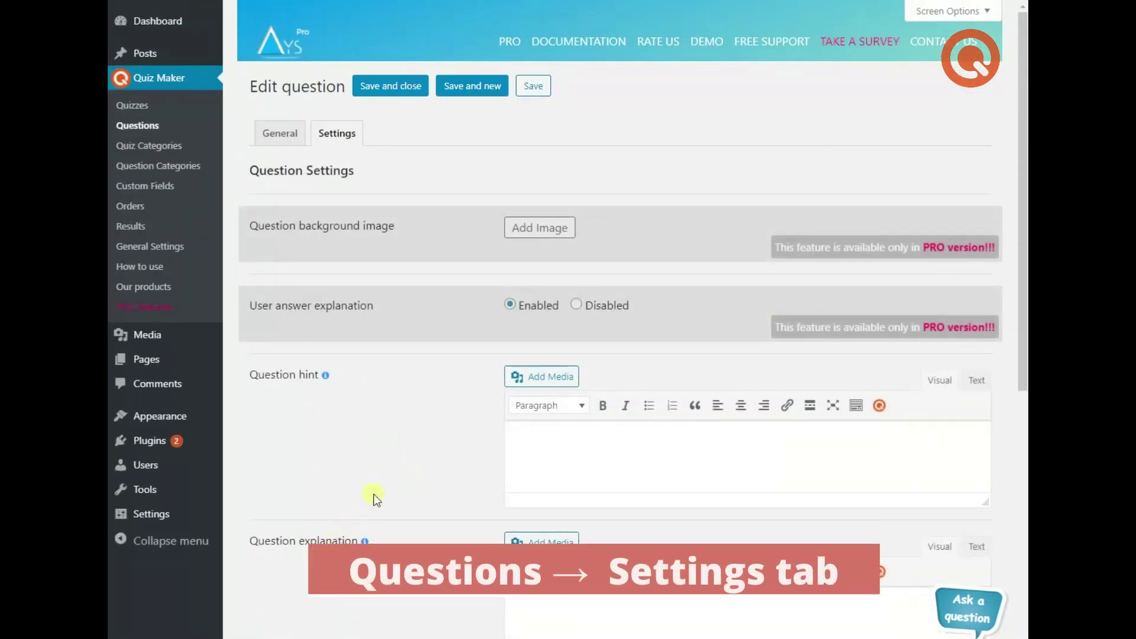
{"action": "scroll", "coordinate": [441, 414], "scroll_direction": "down", "scroll_amount": 7}
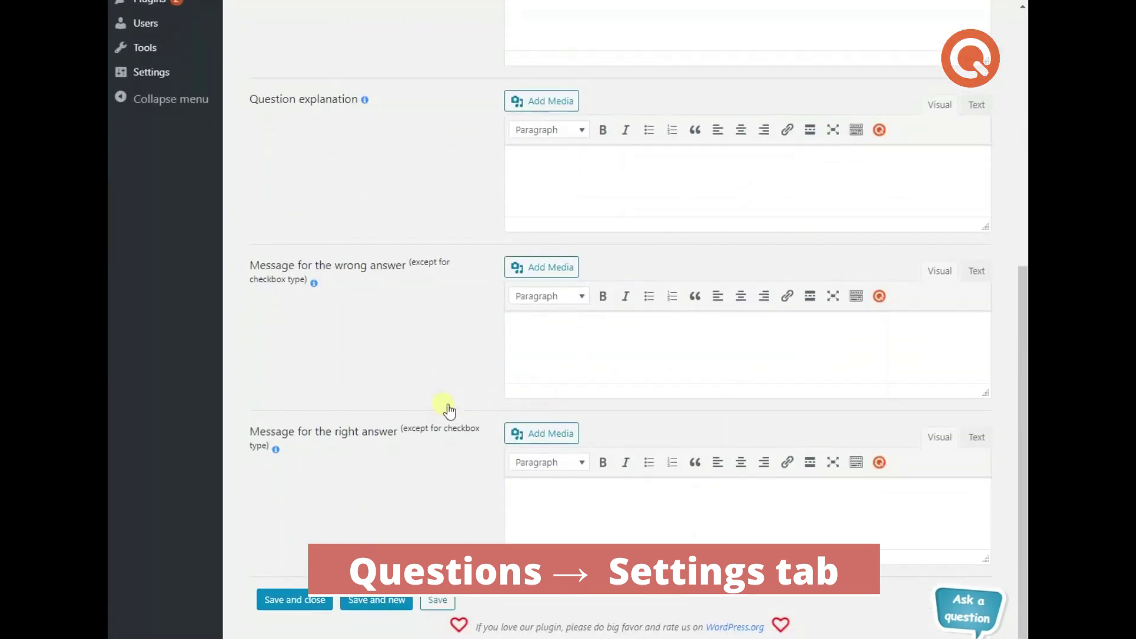
{"action": "scroll", "coordinate": [438, 416], "scroll_direction": "up", "scroll_amount": 7}
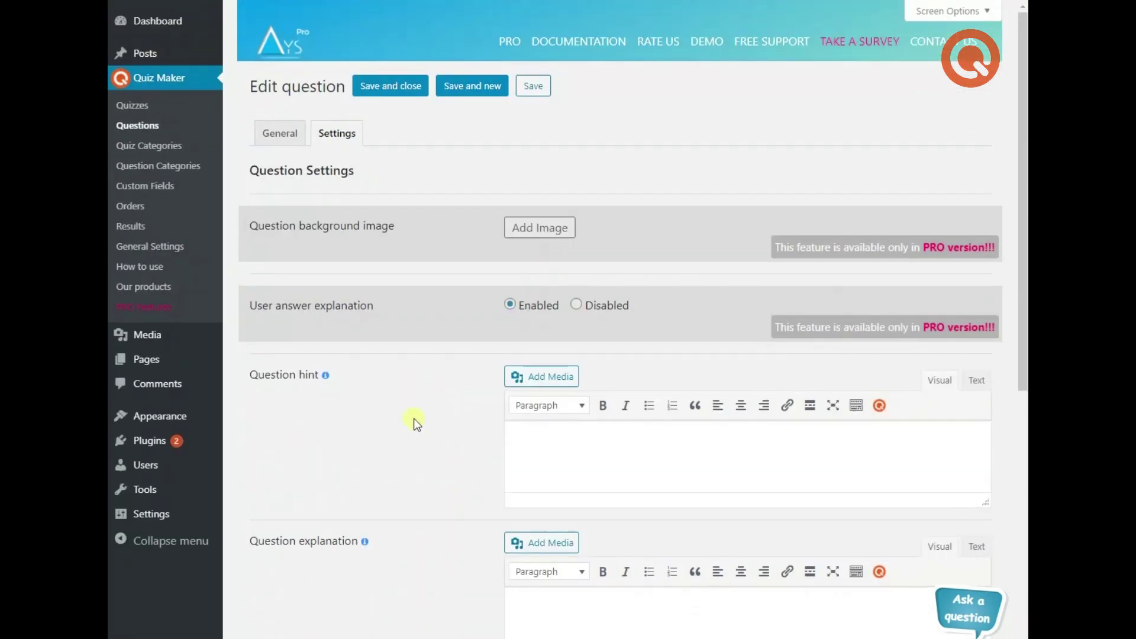
{"action": "left_click", "coordinate": [390, 88]}
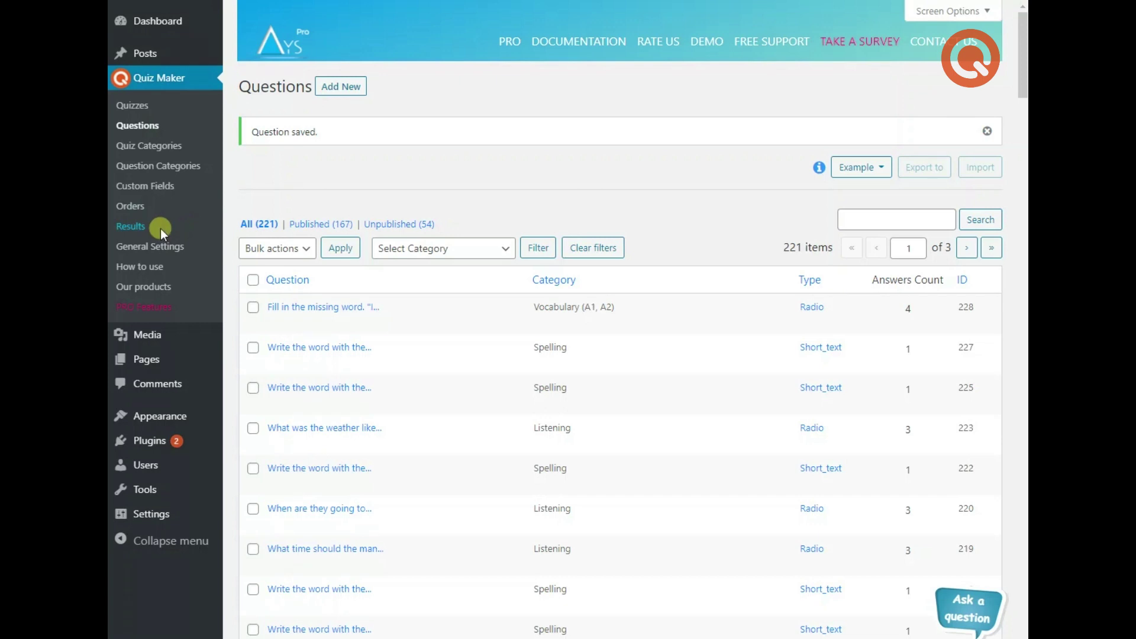
Step: On the Results page, view the latest English Exam attempt's details, then close them
{"action": "key", "text": "ctrl+Tab"}
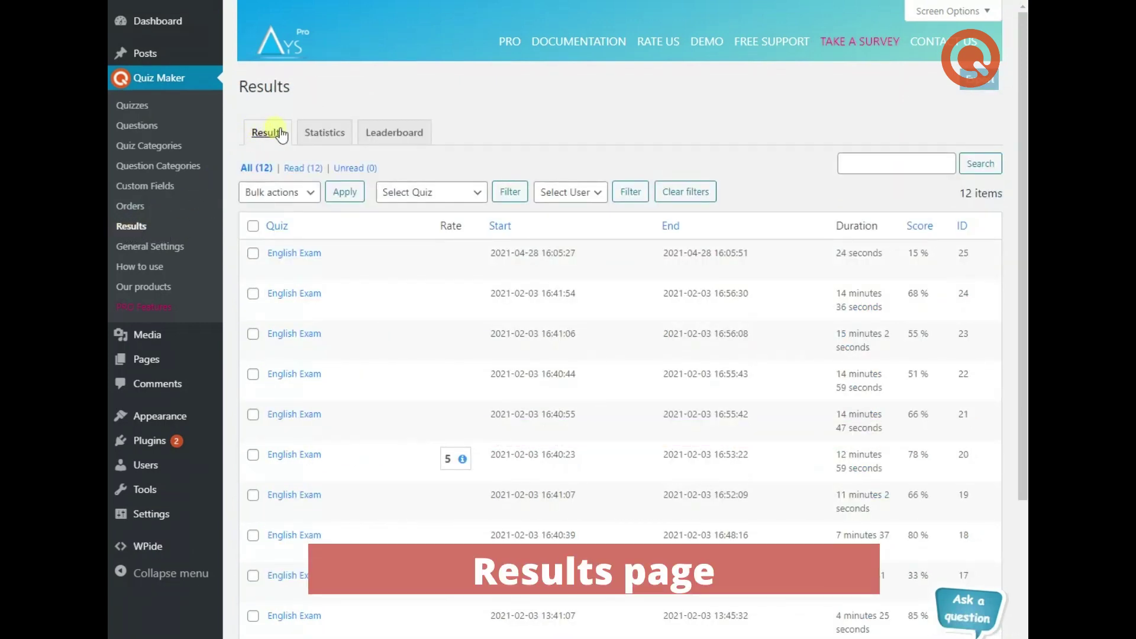
{"action": "left_click", "coordinate": [287, 270]}
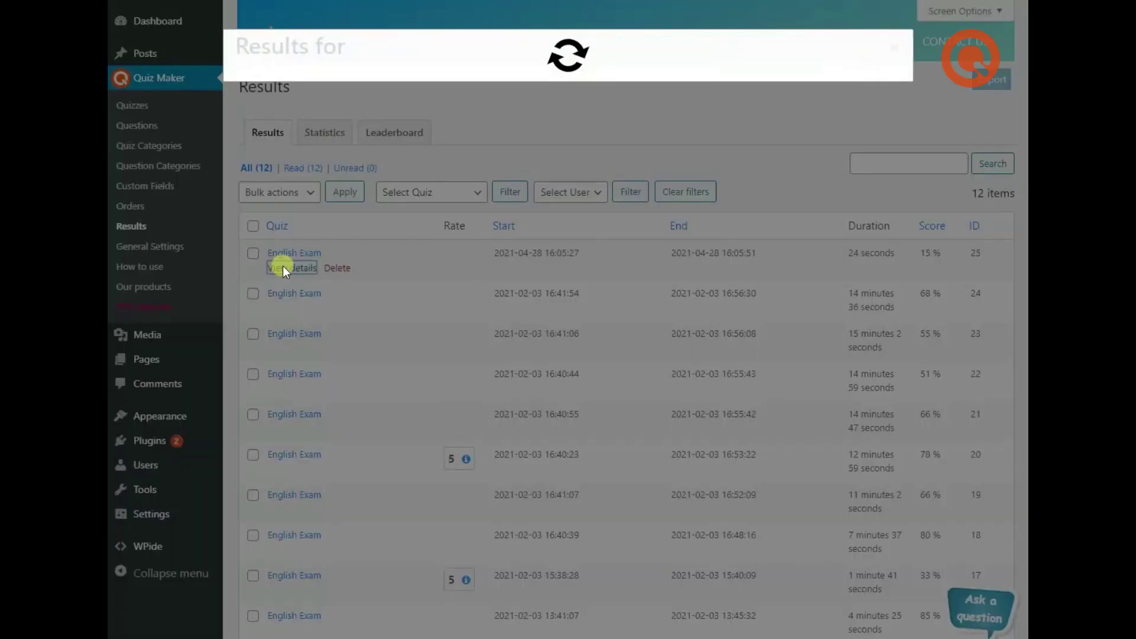
{"action": "scroll", "coordinate": [378, 172], "scroll_direction": "down", "scroll_amount": 7}
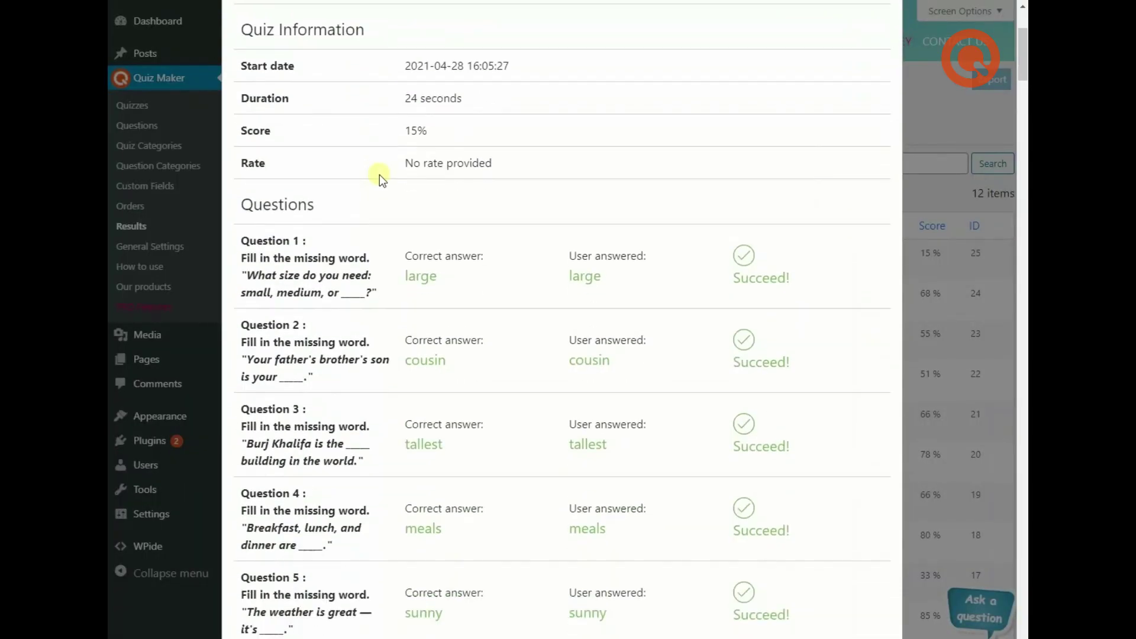
{"action": "scroll", "coordinate": [378, 180], "scroll_direction": "up", "scroll_amount": 7}
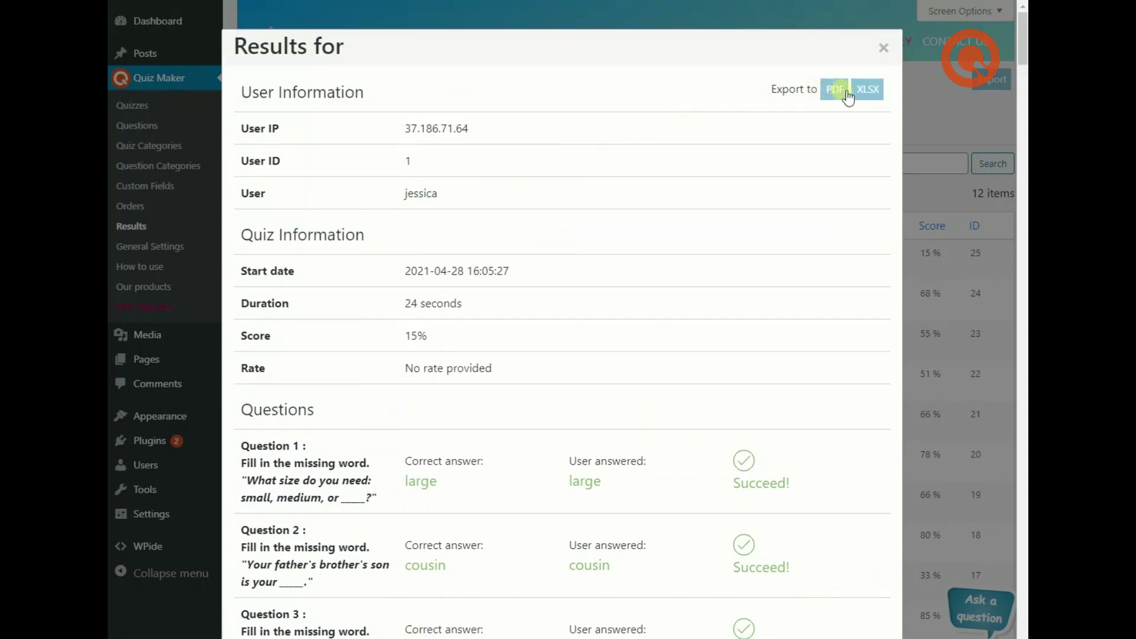
{"action": "left_click", "coordinate": [883, 49]}
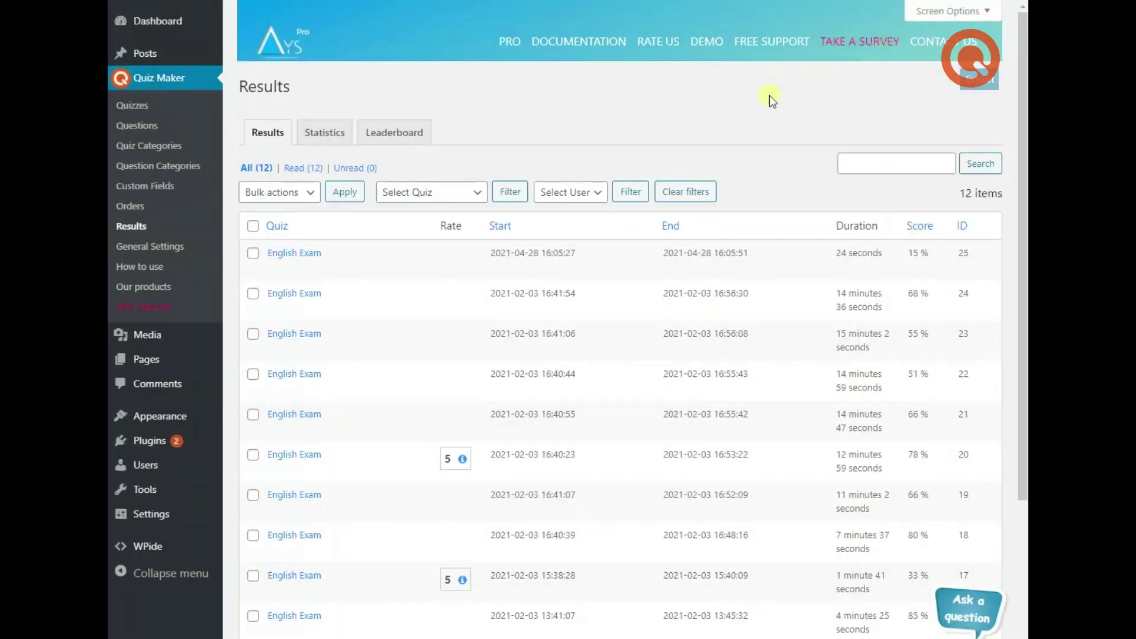
Step: Look over the quiz Statistics chart, then switch to the results Leaderboard
{"action": "left_click", "coordinate": [323, 133]}
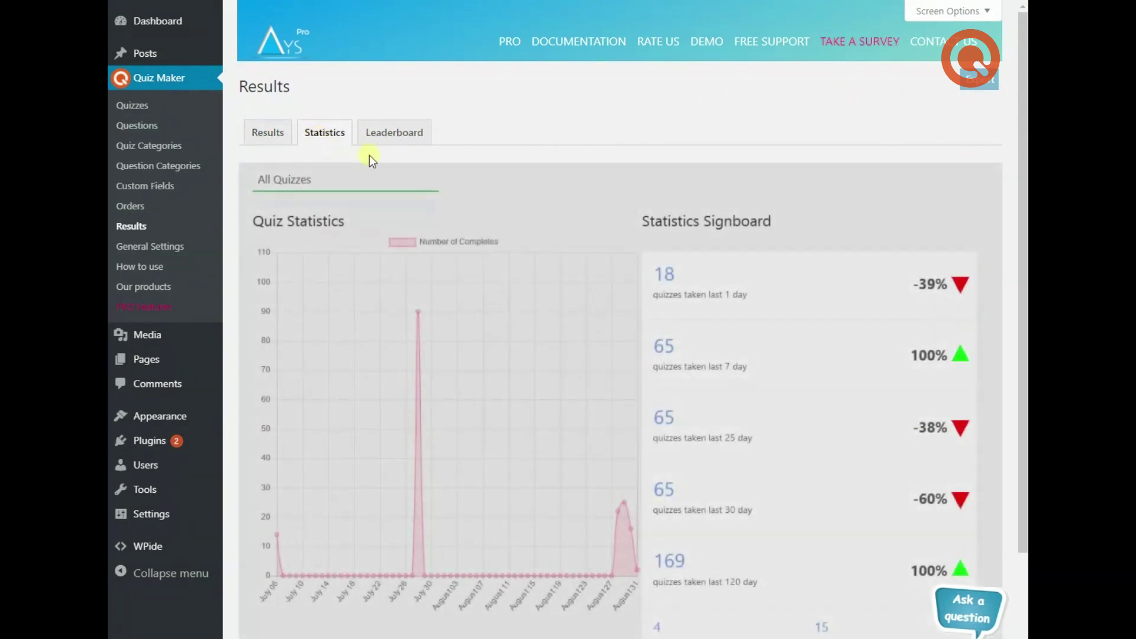
{"action": "scroll", "coordinate": [402, 171], "scroll_direction": "down", "scroll_amount": 1}
{"action": "scroll", "coordinate": [402, 169], "scroll_direction": "down", "scroll_amount": 1}
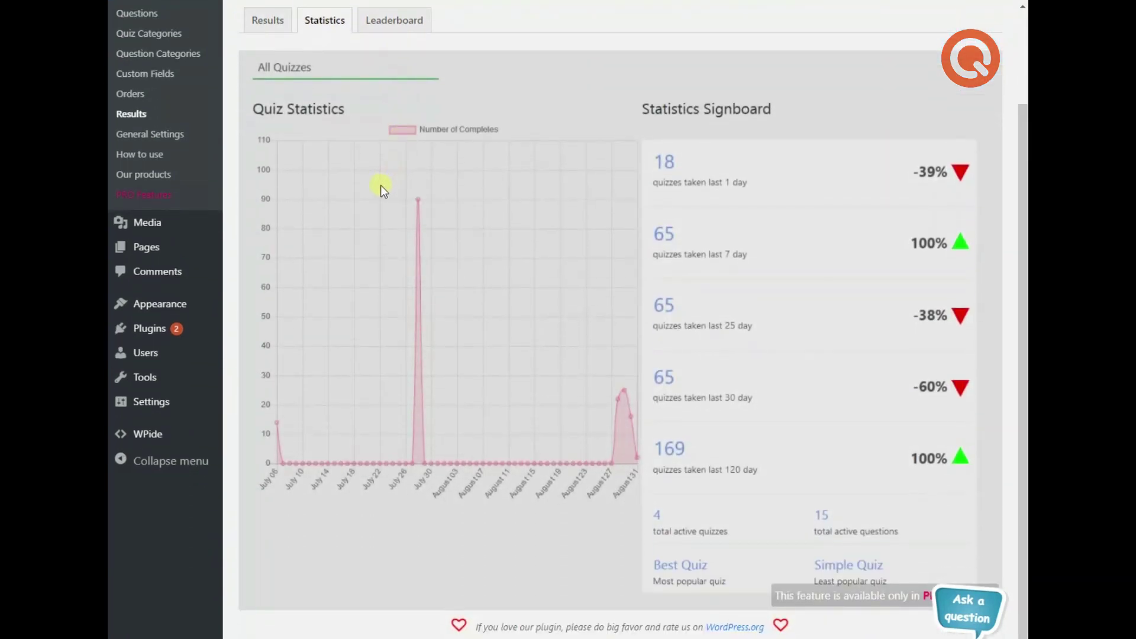
{"action": "scroll", "coordinate": [381, 186], "scroll_direction": "up", "scroll_amount": 2}
{"action": "left_click", "coordinate": [392, 139]}
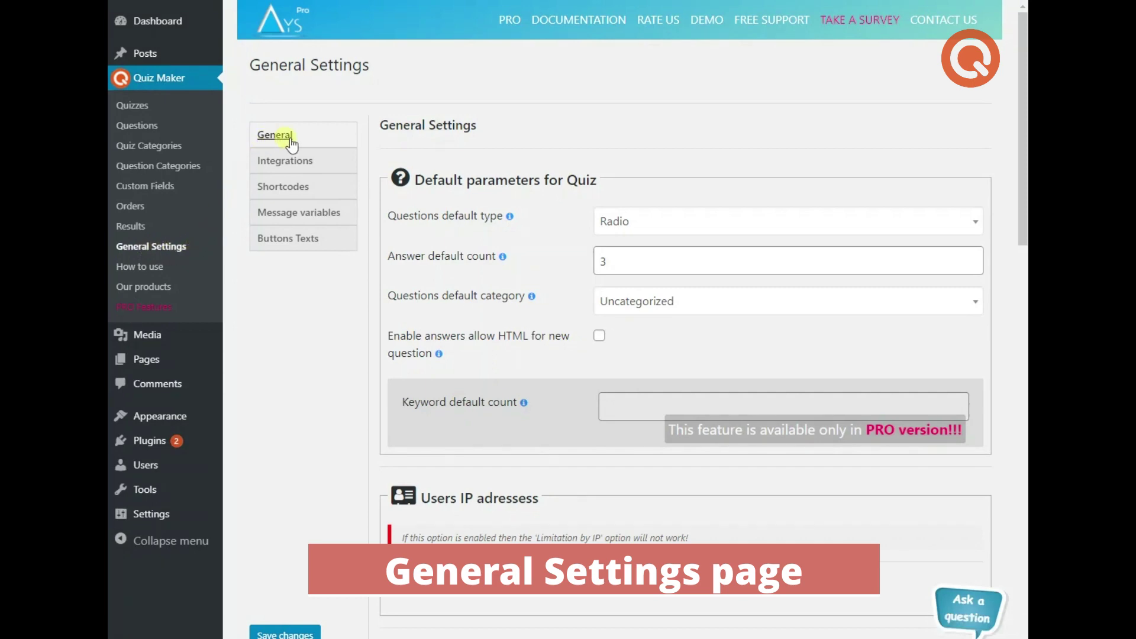
Step: Scroll through the General tab's defaults, such as Radio question type and 3 answers
{"action": "scroll", "coordinate": [446, 150], "scroll_direction": "down", "scroll_amount": 7}
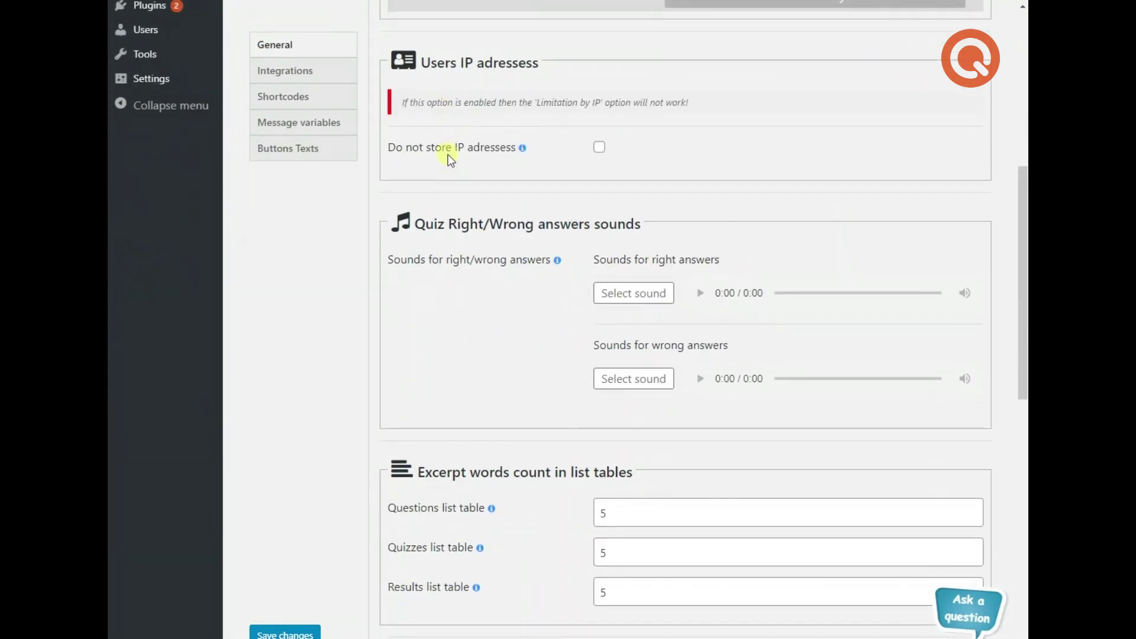
{"action": "scroll", "coordinate": [448, 158], "scroll_direction": "down", "scroll_amount": 11}
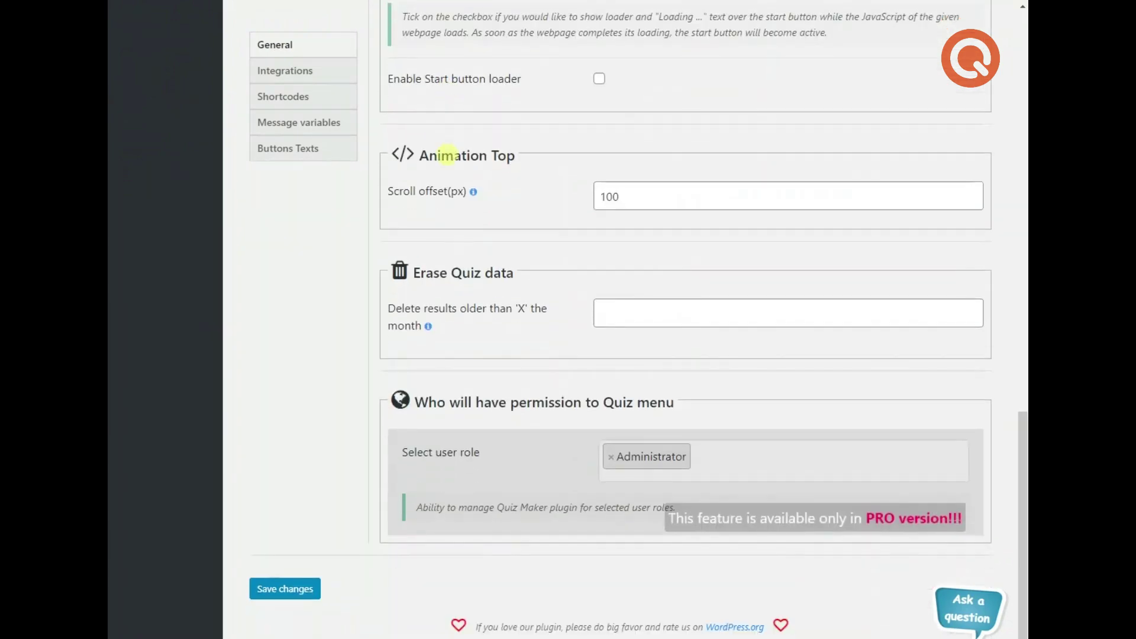
{"action": "scroll", "coordinate": [448, 155], "scroll_direction": "up", "scroll_amount": 18}
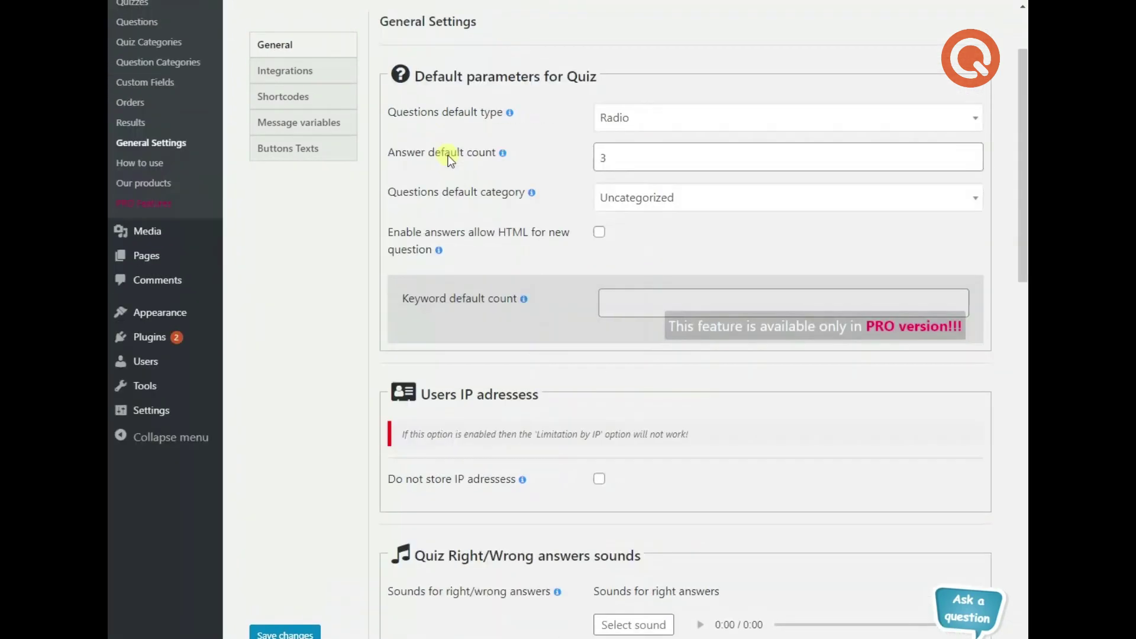
{"action": "scroll", "coordinate": [448, 157], "scroll_direction": "up", "scroll_amount": 2}
Step: Look through the Shortcodes settings for the leaderboard and results shortcodes
{"action": "left_click", "coordinate": [310, 185]}
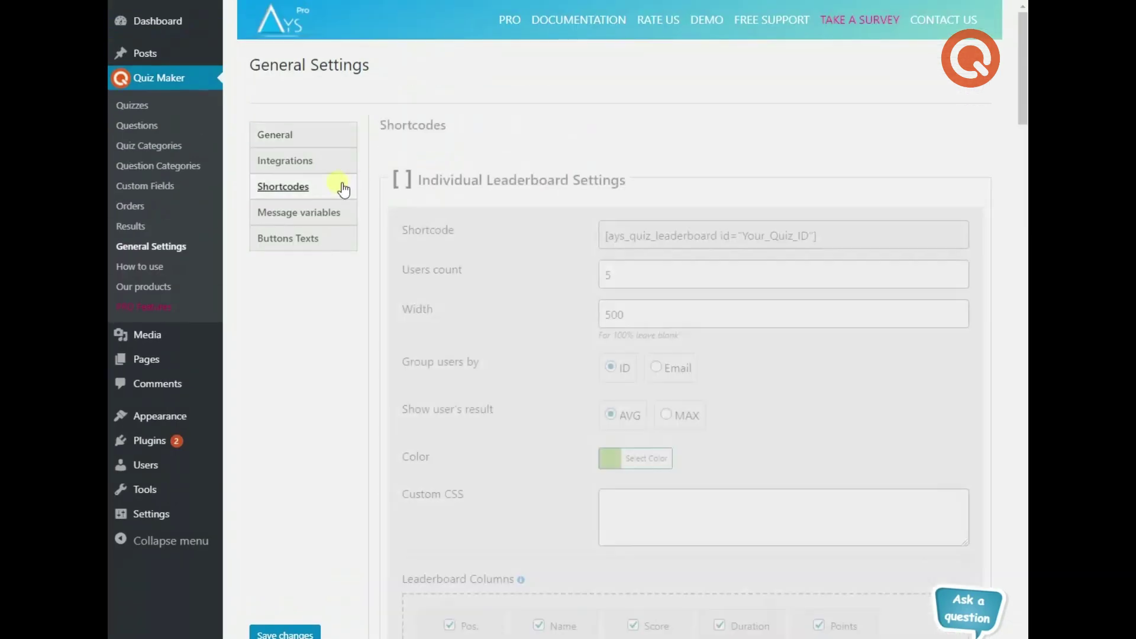
{"action": "scroll", "coordinate": [406, 177], "scroll_direction": "down", "scroll_amount": 3}
{"action": "scroll", "coordinate": [407, 177], "scroll_direction": "down", "scroll_amount": 18}
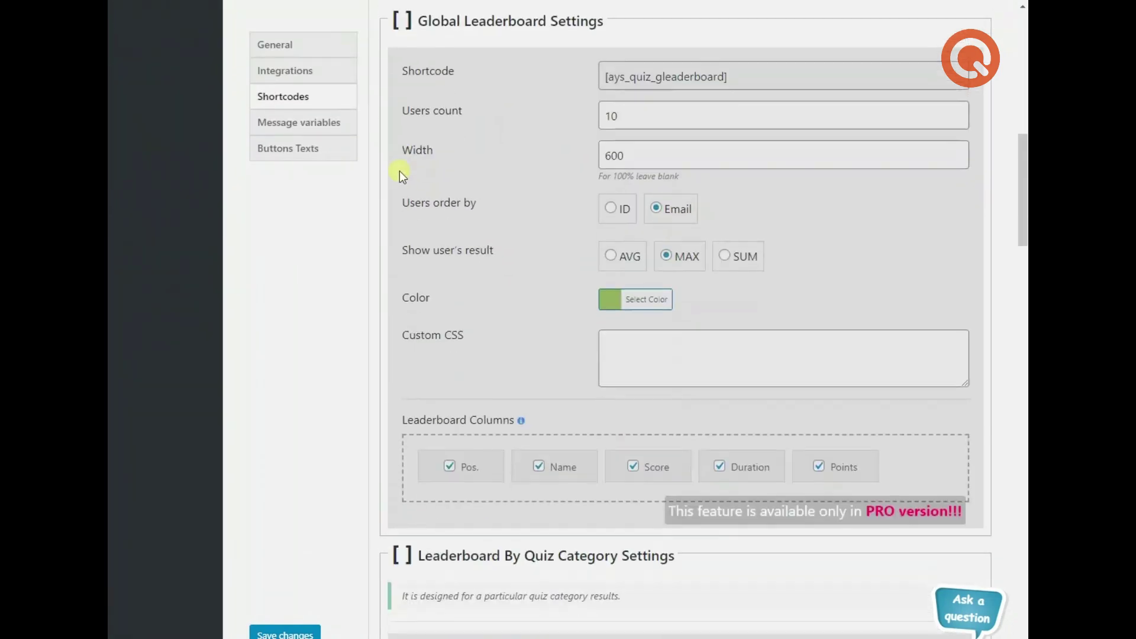
{"action": "scroll", "coordinate": [399, 172], "scroll_direction": "down", "scroll_amount": 20}
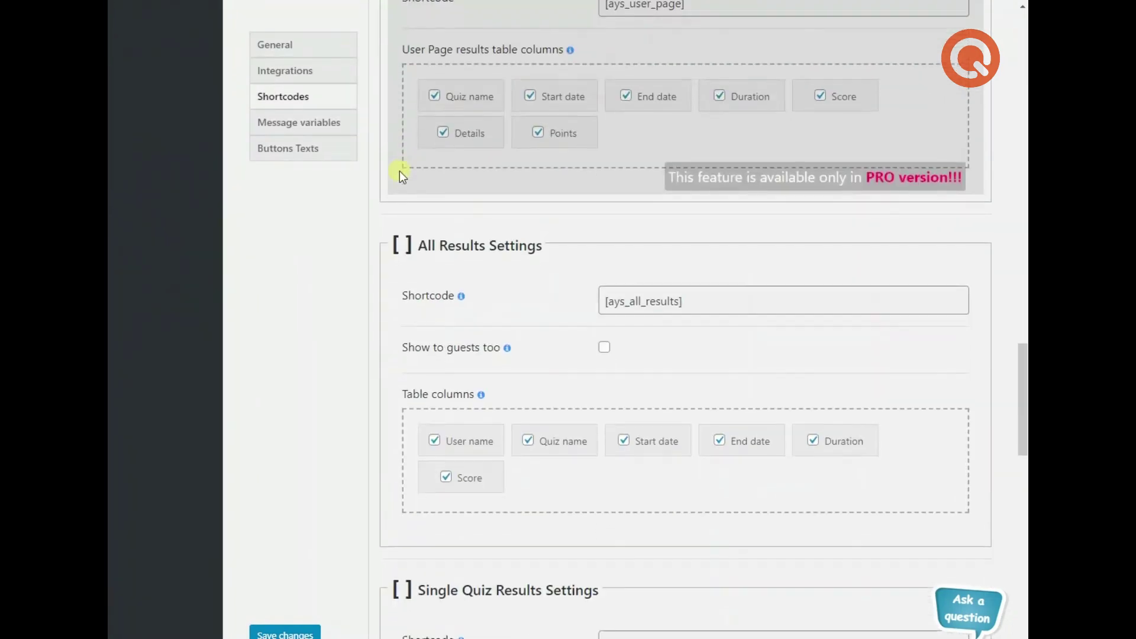
{"action": "scroll", "coordinate": [399, 172], "scroll_direction": "down", "scroll_amount": 8}
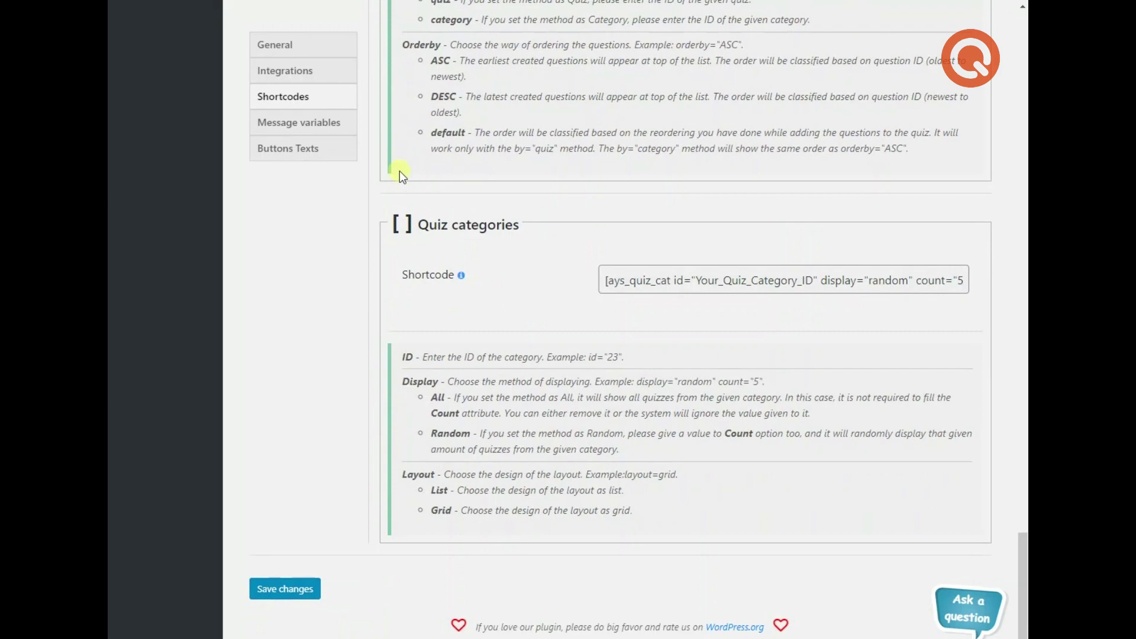
{"action": "scroll", "coordinate": [401, 170], "scroll_direction": "up", "scroll_amount": 12}
{"action": "scroll", "coordinate": [402, 169], "scroll_direction": "up", "scroll_amount": 20}
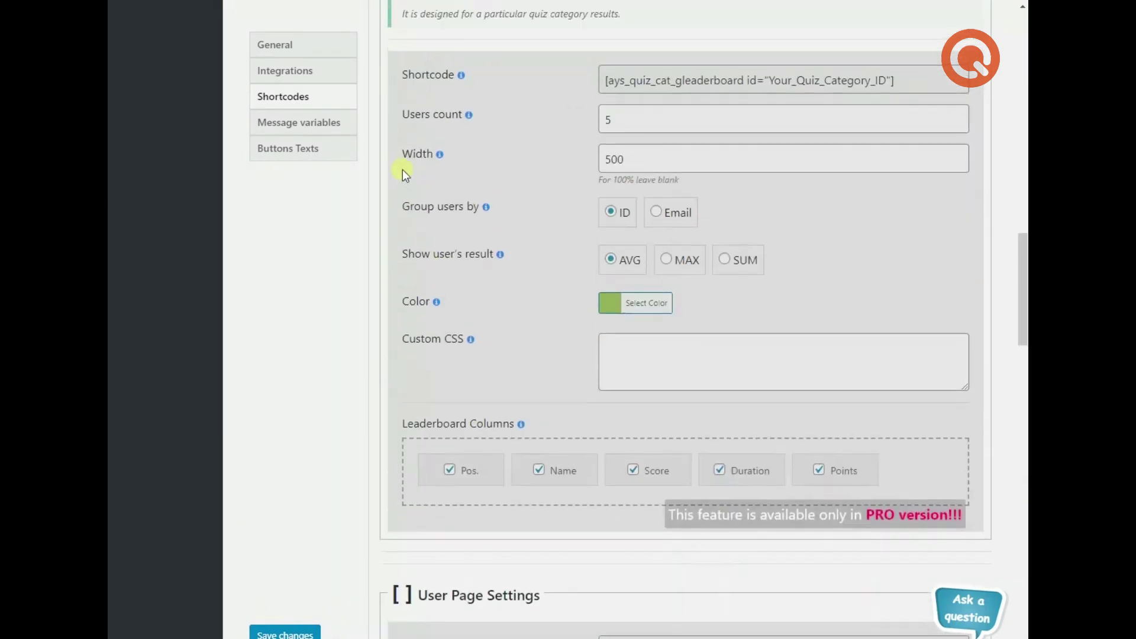
{"action": "scroll", "coordinate": [402, 171], "scroll_direction": "up", "scroll_amount": 3}
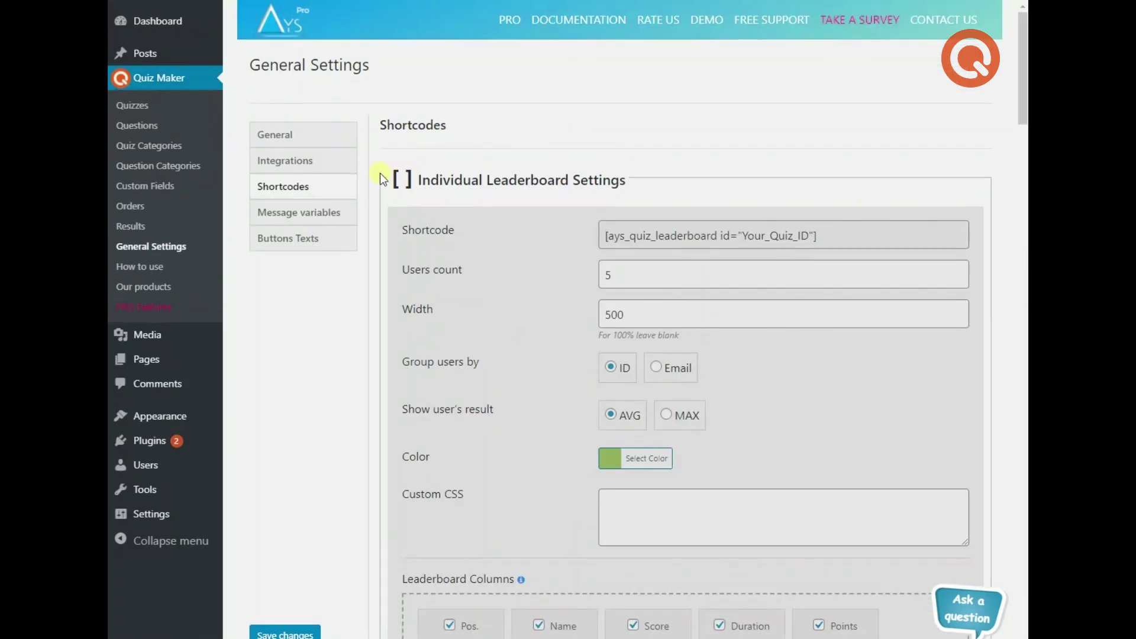
Step: Show the Message variables list and scroll through the available variables
{"action": "left_click", "coordinate": [350, 213]}
{"action": "scroll", "coordinate": [423, 182], "scroll_direction": "down", "scroll_amount": 5}
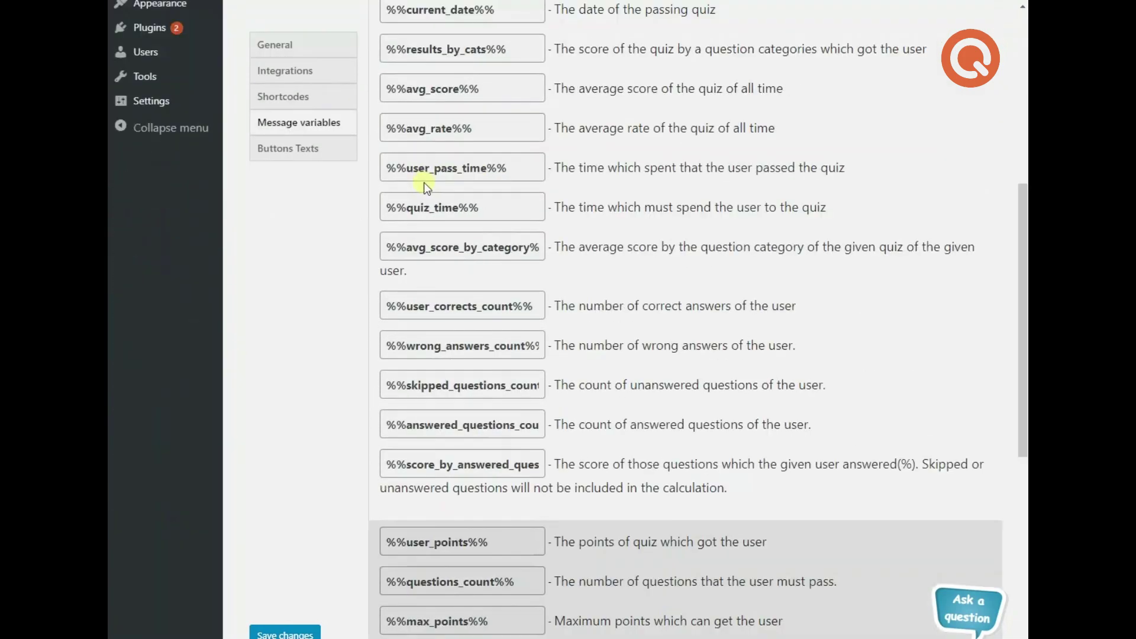
{"action": "scroll", "coordinate": [424, 182], "scroll_direction": "down", "scroll_amount": 6}
{"action": "scroll", "coordinate": [414, 178], "scroll_direction": "up", "scroll_amount": 7}
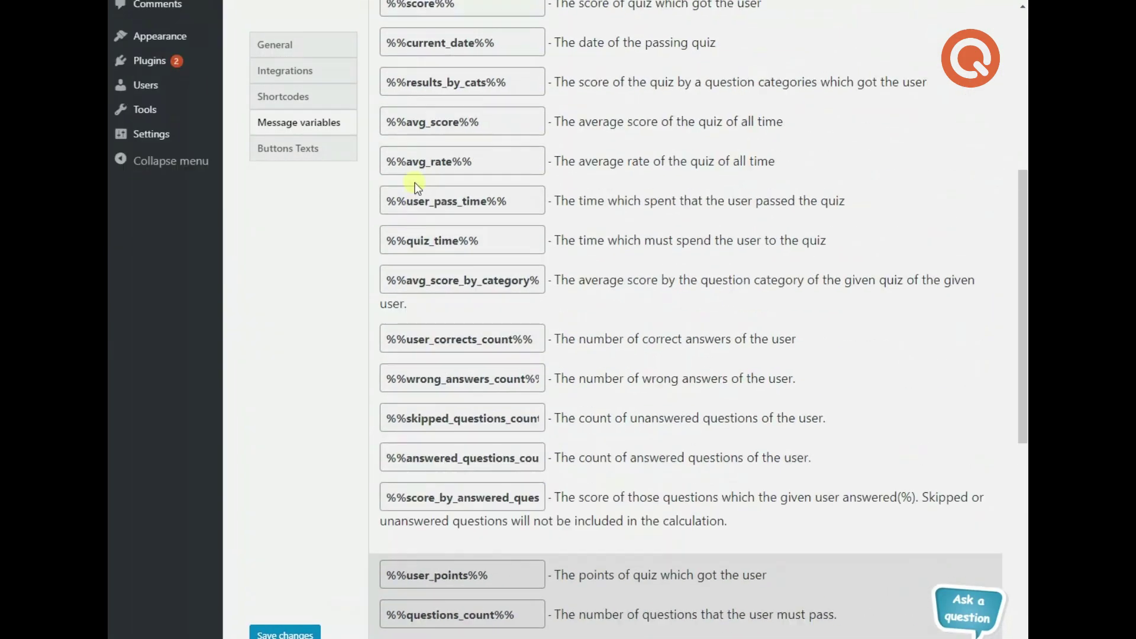
{"action": "scroll", "coordinate": [416, 186], "scroll_direction": "up", "scroll_amount": 6}
Step: Review the Buttons Texts labels such as Start, Next, Finish and Log In
{"action": "left_click", "coordinate": [350, 240]}
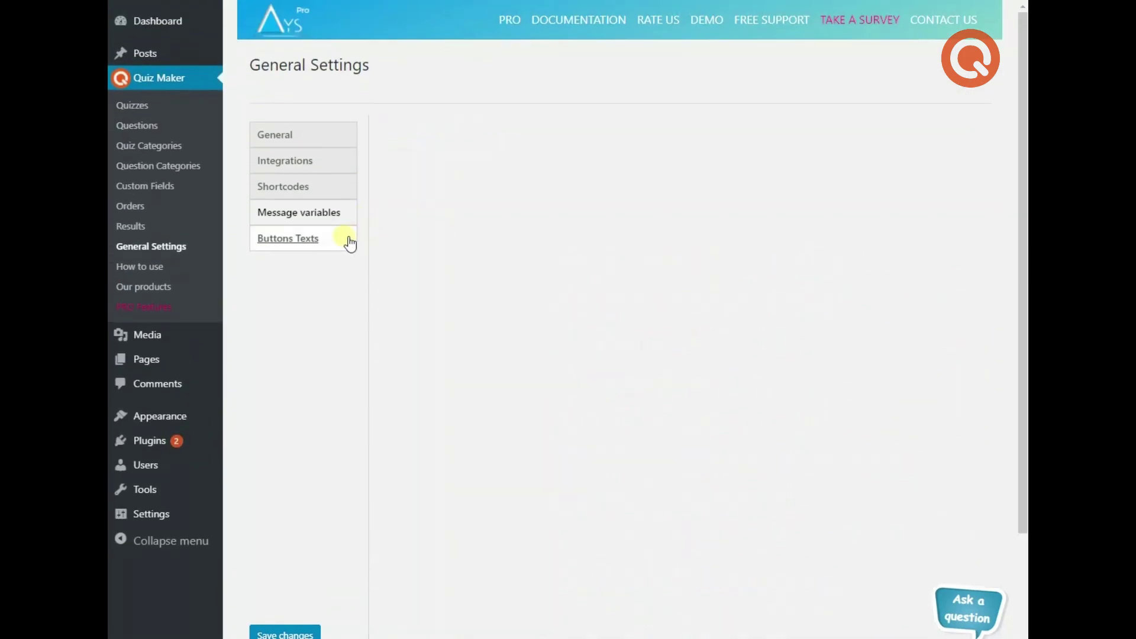
{"action": "scroll", "coordinate": [441, 190], "scroll_direction": "down", "scroll_amount": 3}
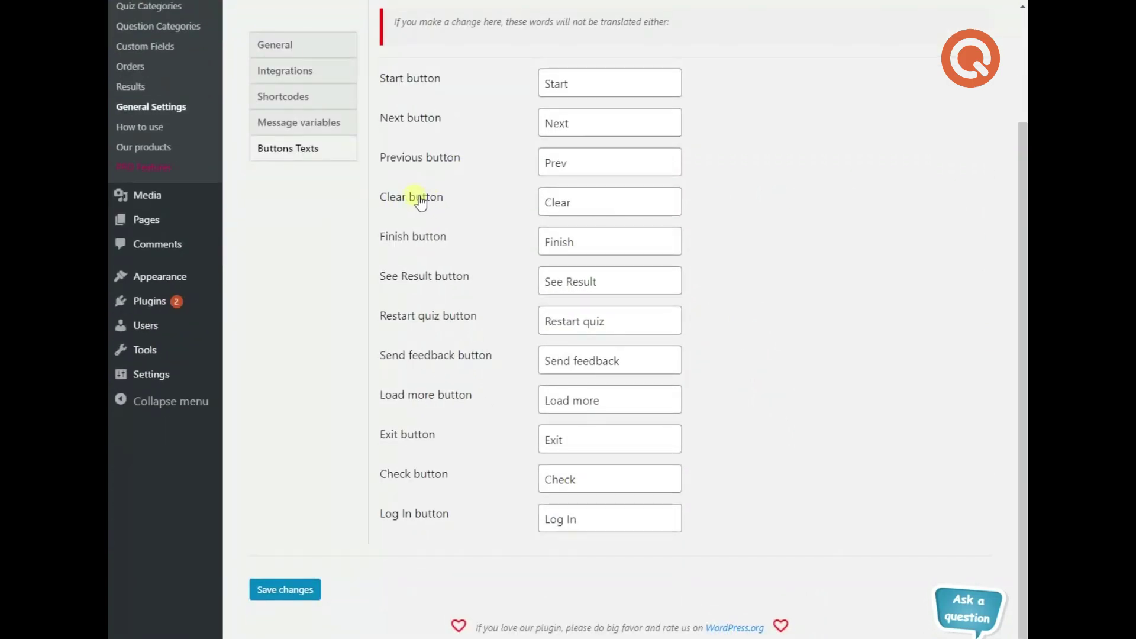
{"action": "scroll", "coordinate": [418, 198], "scroll_direction": "up", "scroll_amount": 3}
{"action": "scroll", "coordinate": [379, 293], "scroll_direction": "down", "scroll_amount": 2}
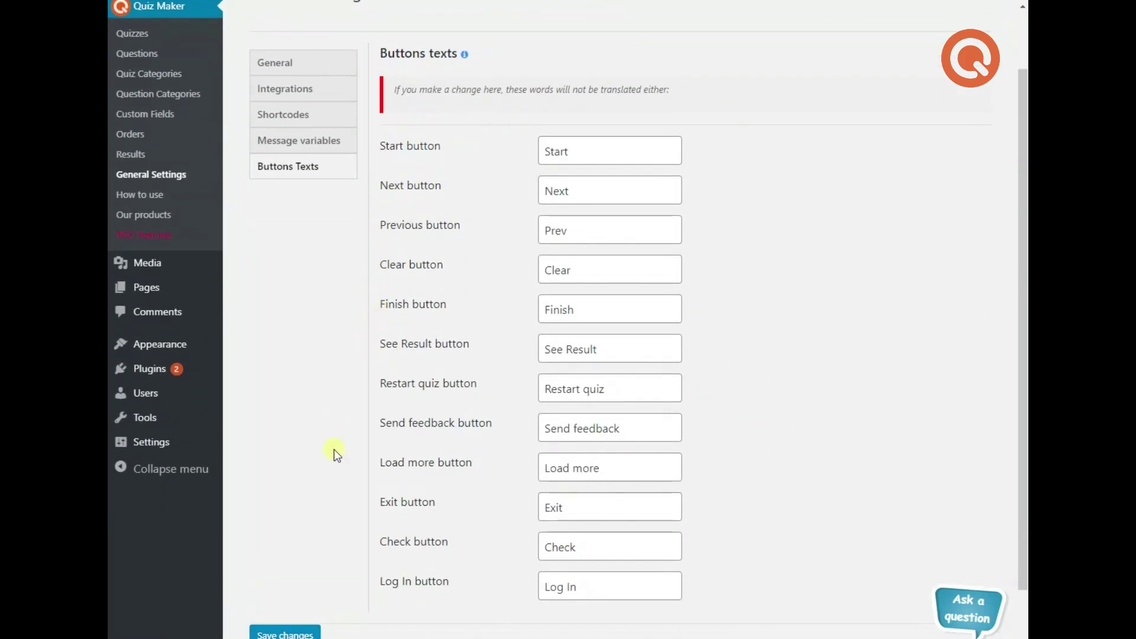